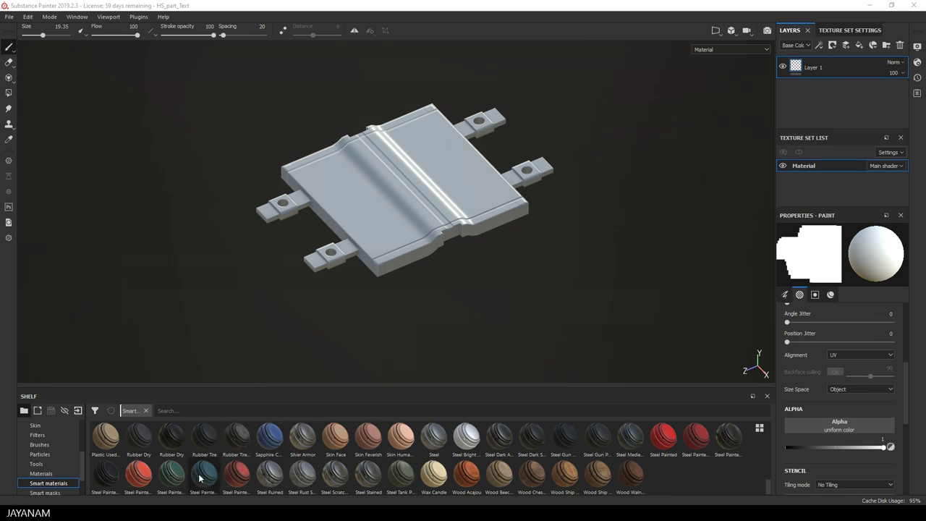
- Drag the Steel Painted Stained smart material onto the plate for a stained blue-grey finish
mouse_move(206, 477)
left_mouse_down()
mouse_move(425, 194)
mouse_move(427, 242)
left_mouse_up()
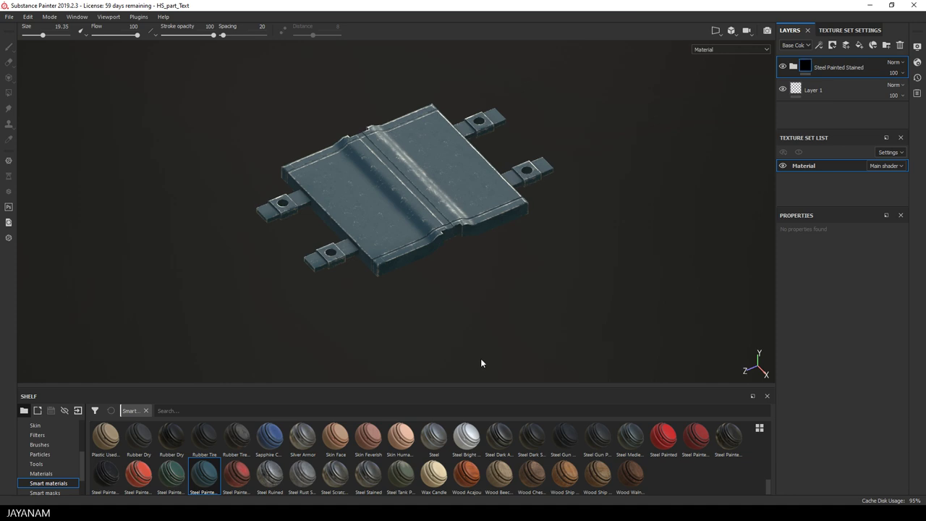
- Lower the Wear Level of the Edges layer's Metal Edge Wear generator from 0.54 to 0.43
left_click(794, 68)
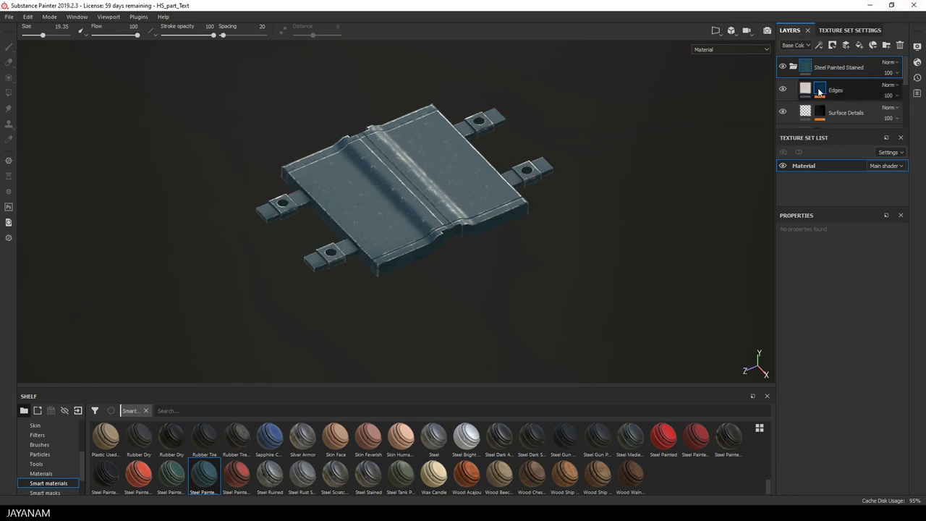
left_click(820, 90)
left_click(840, 121)
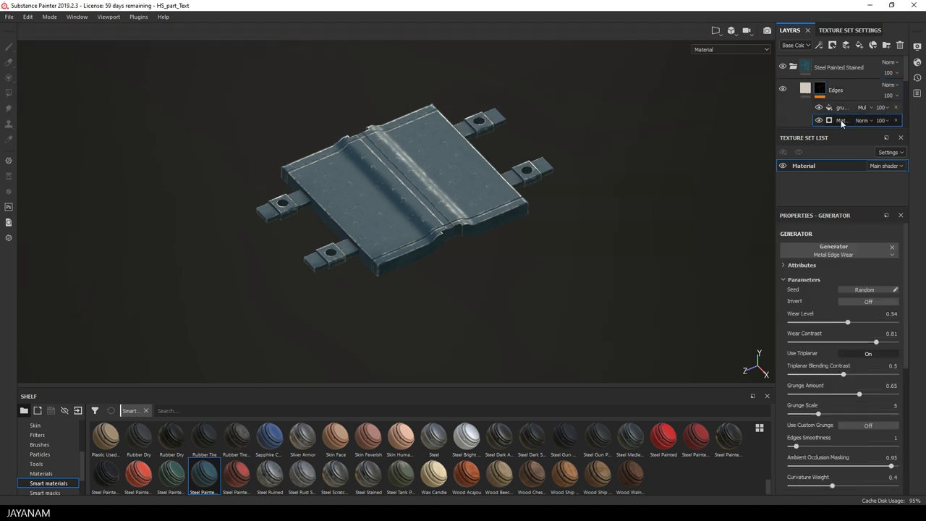
left_click_drag(847, 325, 836, 326)
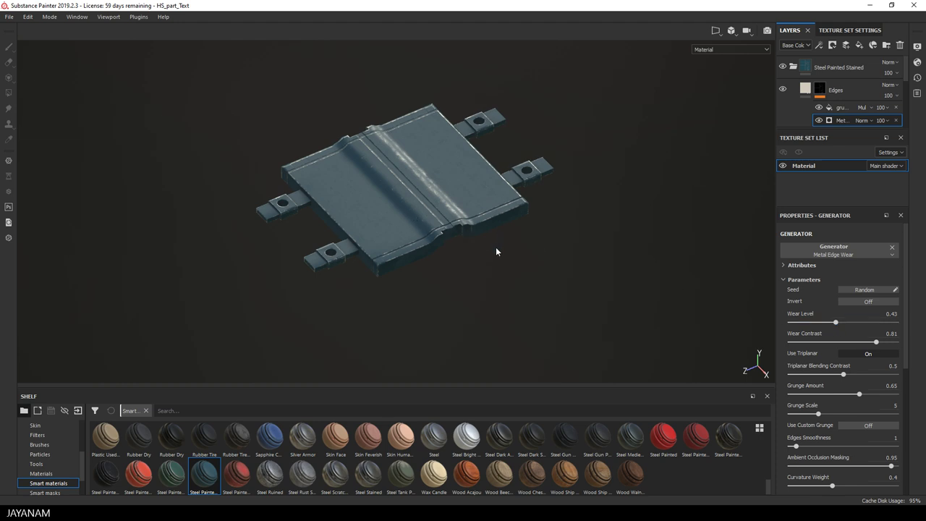
scroll(484, 249, "up", 3)
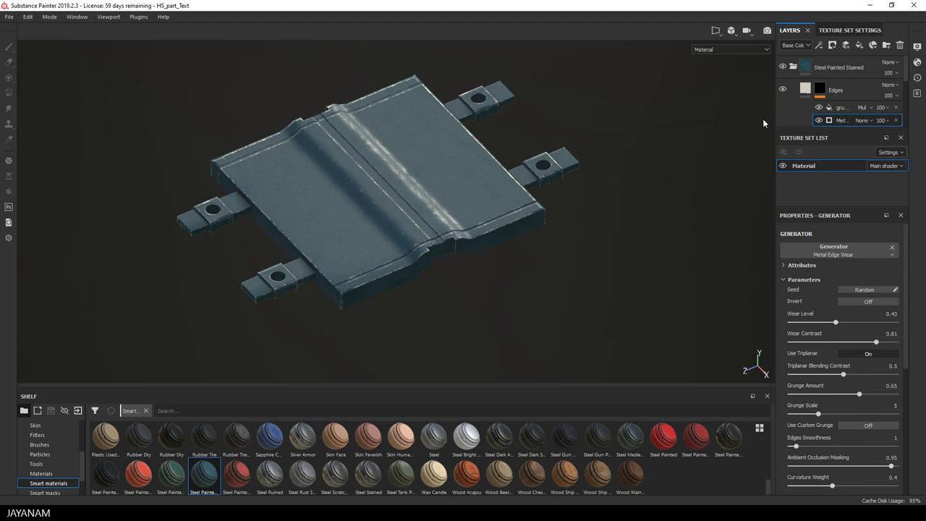
- Move the empty Layer 1 above the Steel Painted Stained folder
key("ctrl+z")
double_click(813, 90)
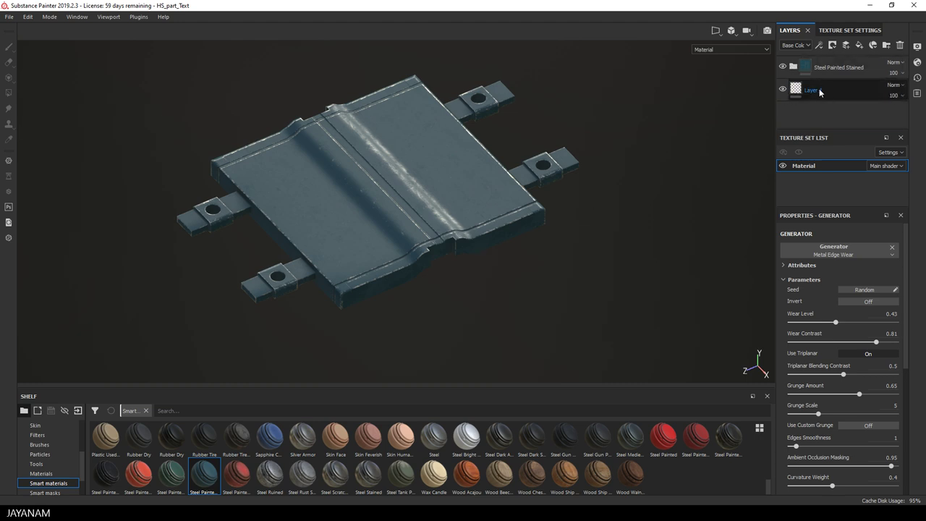
left_click_drag(820, 91, 823, 57)
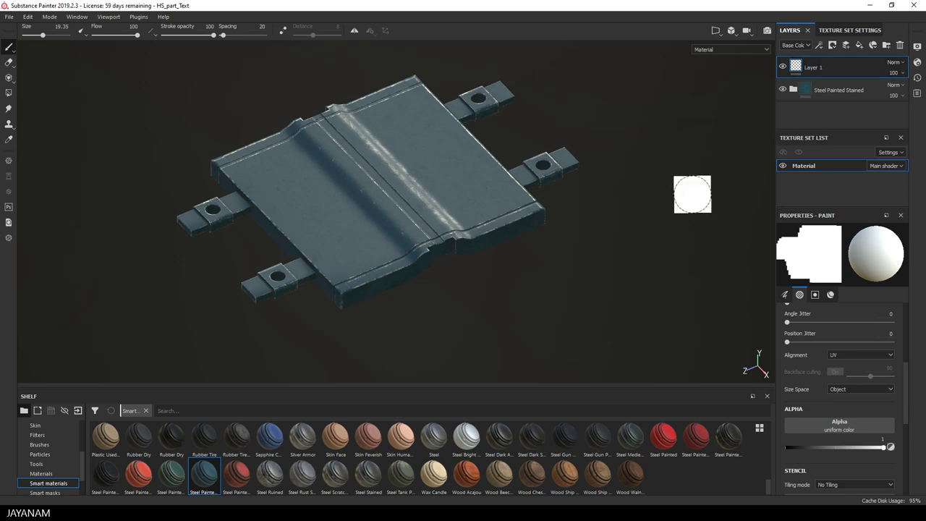
- Show the Alphas shelf category filtered by the search 'font'
scroll(48, 445, "up", 3)
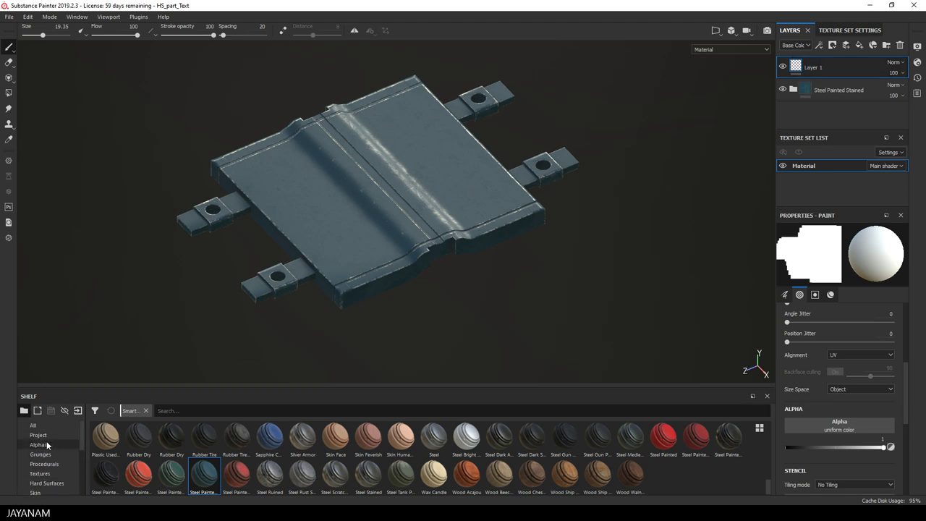
left_click(38, 444)
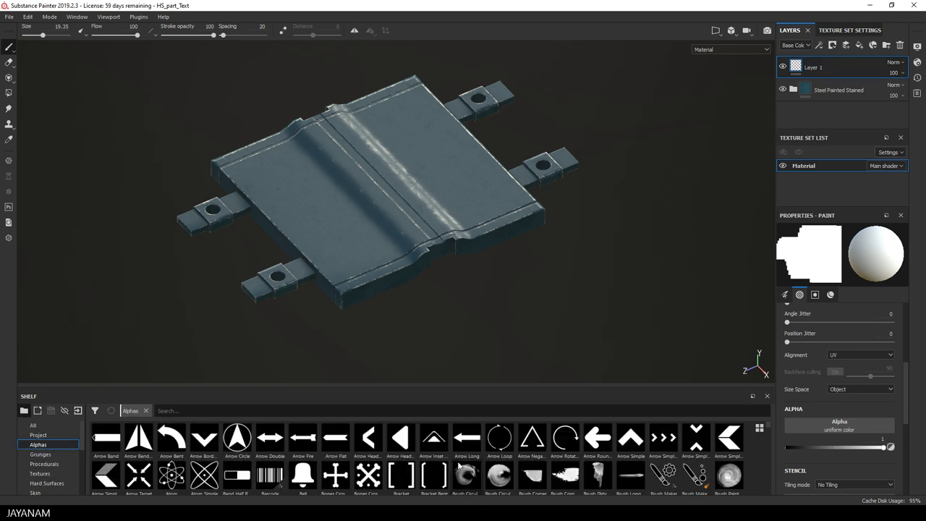
type("font")
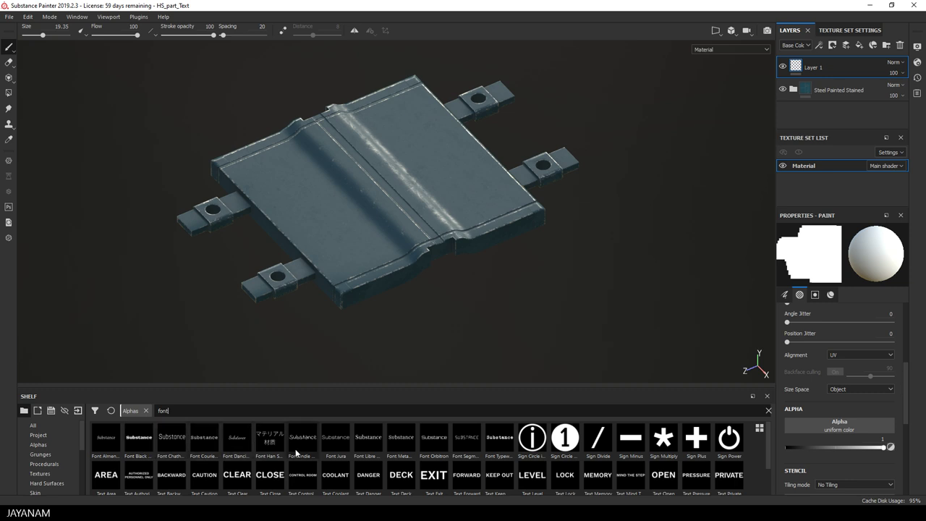
- Load the Text Danger alpha onto the brush with UV alignment
left_click(368, 479)
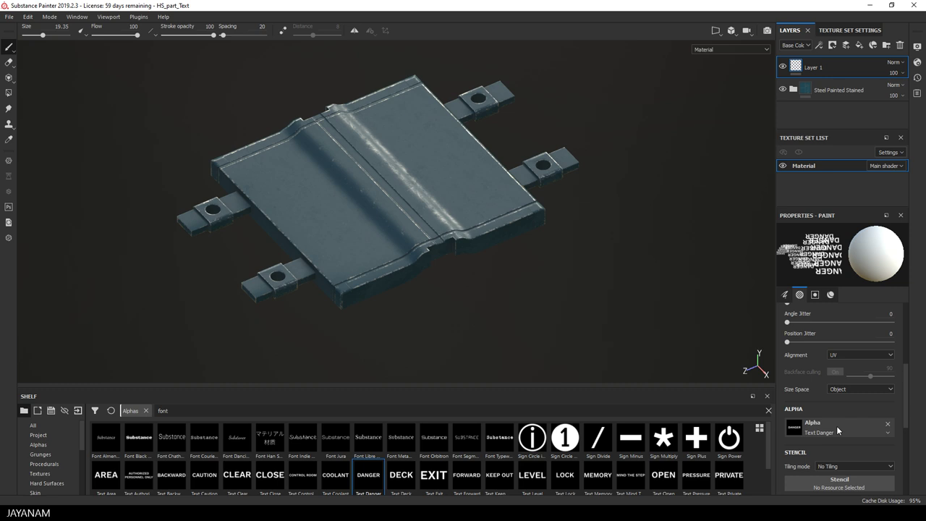
left_click(842, 355)
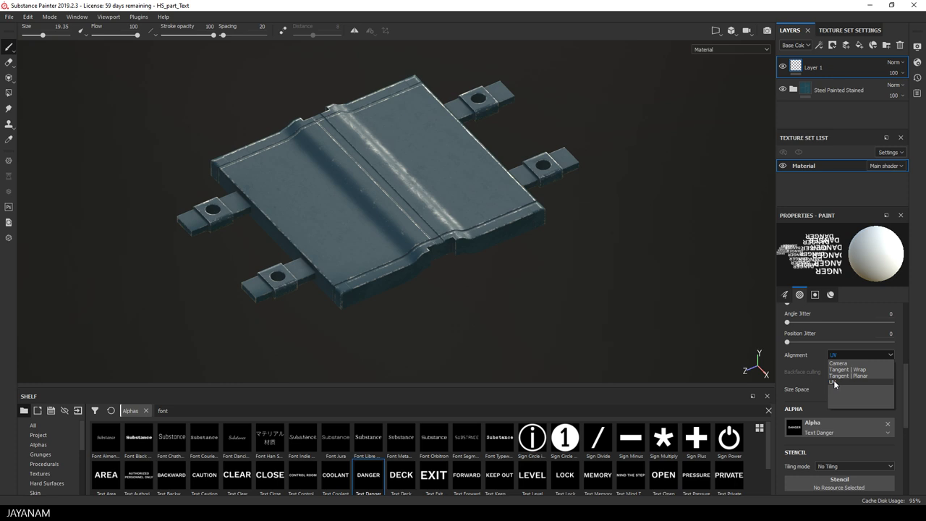
left_click(834, 380)
scroll(803, 408, "up", 3)
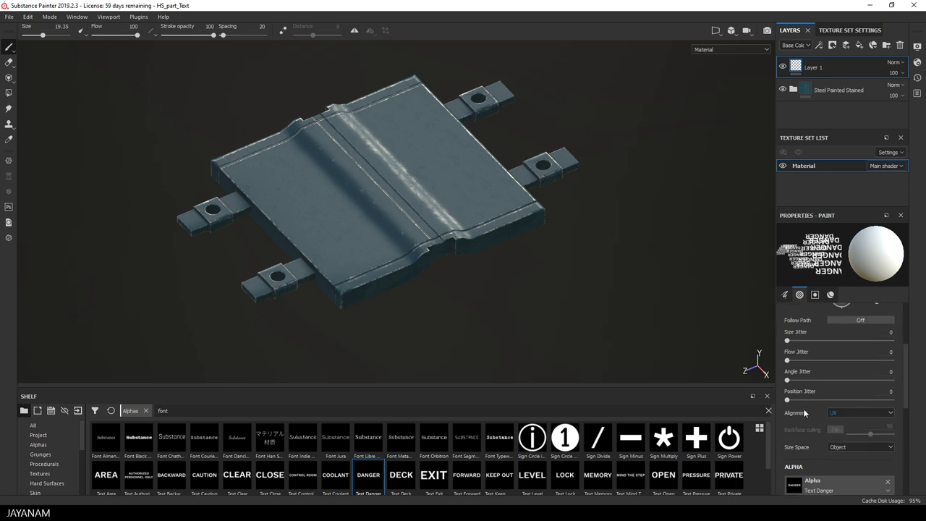
scroll(804, 408, "up", 4)
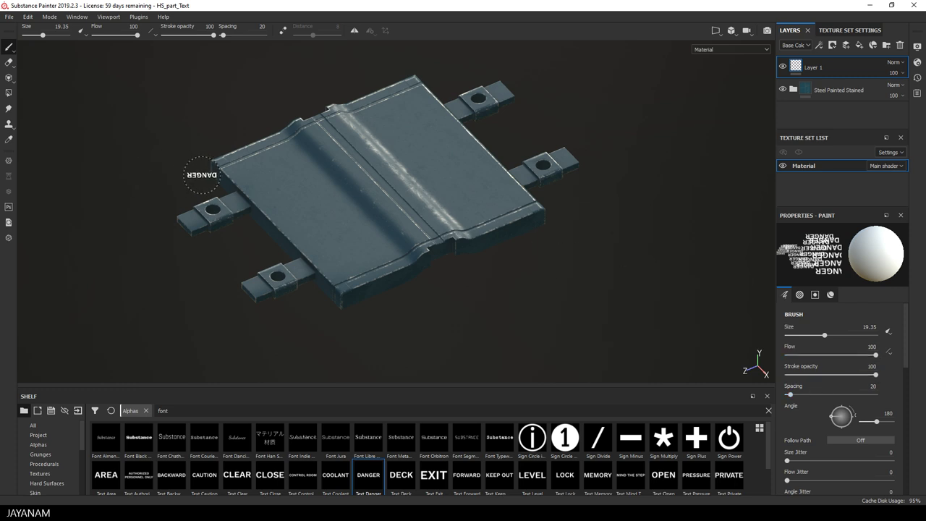
- Orbit to a top-down view and raise the brush size to 36.24
mouse_move(197, 174)
left_mouse_down("alt")
mouse_move(203, 200)
mouse_move(346, 275)
mouse_move(381, 275)
left_mouse_up("alt")
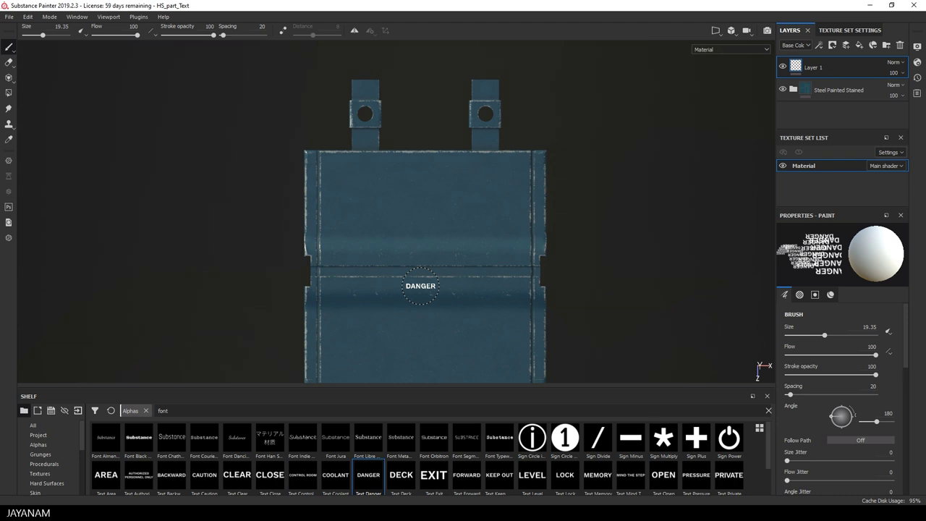
scroll(419, 283, "up", 2)
middle_click_drag(339, 180, 324, 173, "alt")
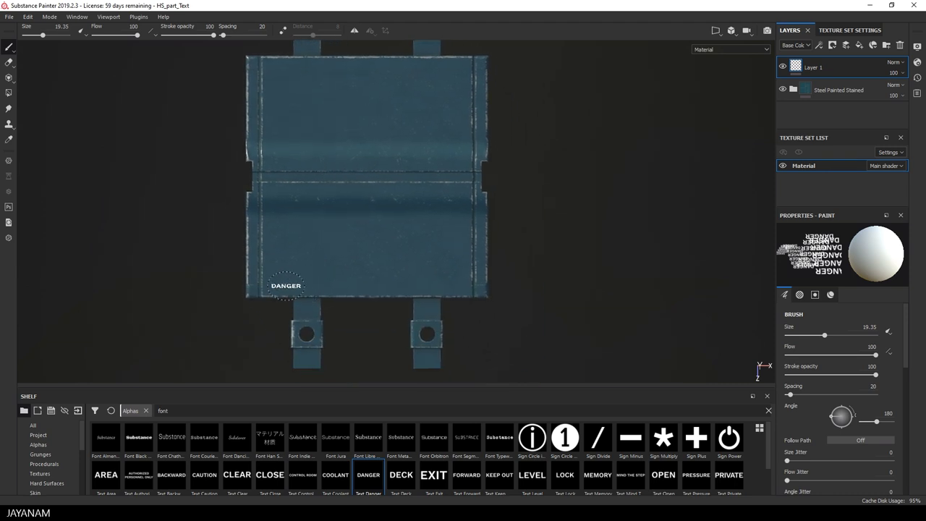
scroll(286, 284, "up", 3)
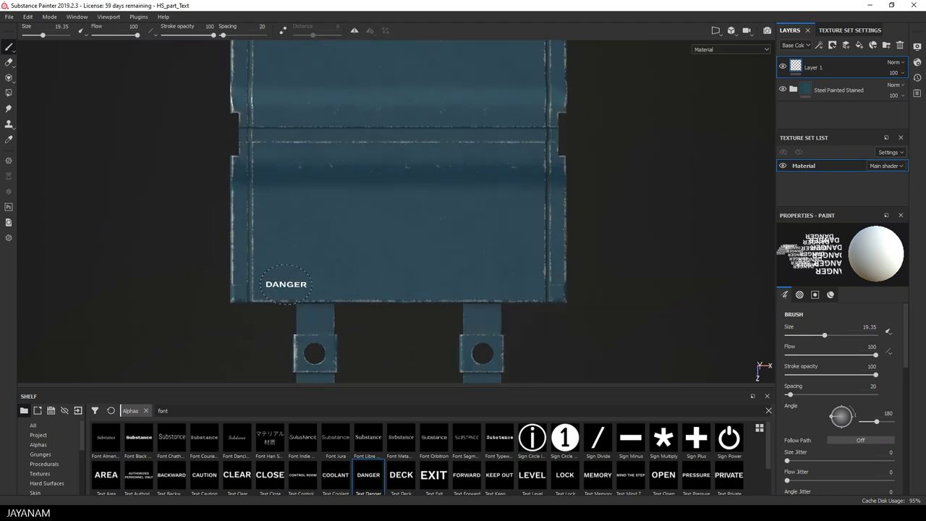
right_click_drag(290, 284, 318, 284, "ctrl")
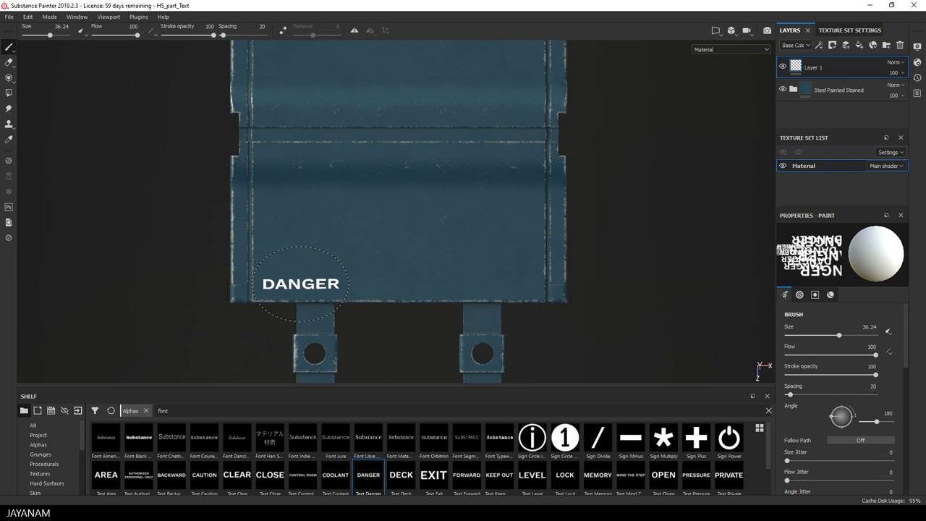
- Stamp a trial DANGER on the plate, then undo it
left_click(300, 284)
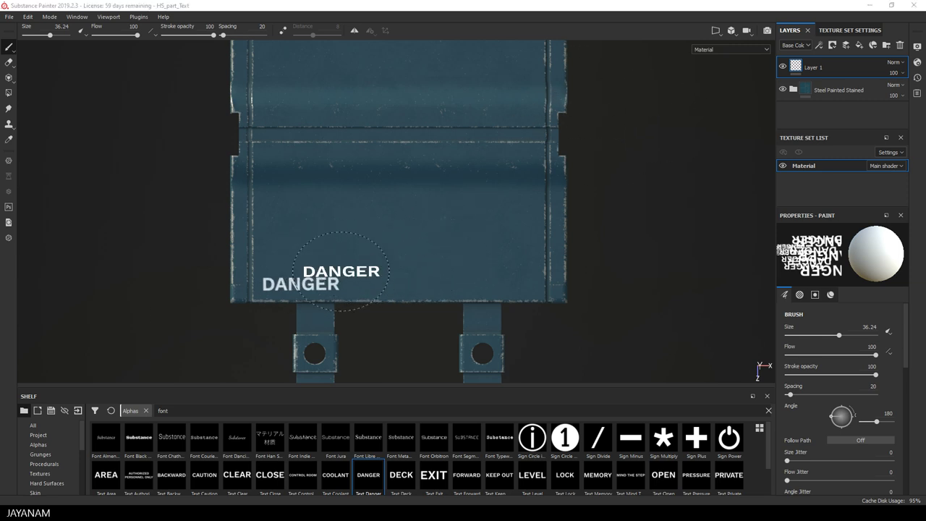
mouse_move(487, 283)
left_mouse_down("alt")
mouse_move(422, 237)
mouse_move(430, 282)
mouse_move(555, 267)
left_mouse_up("alt")
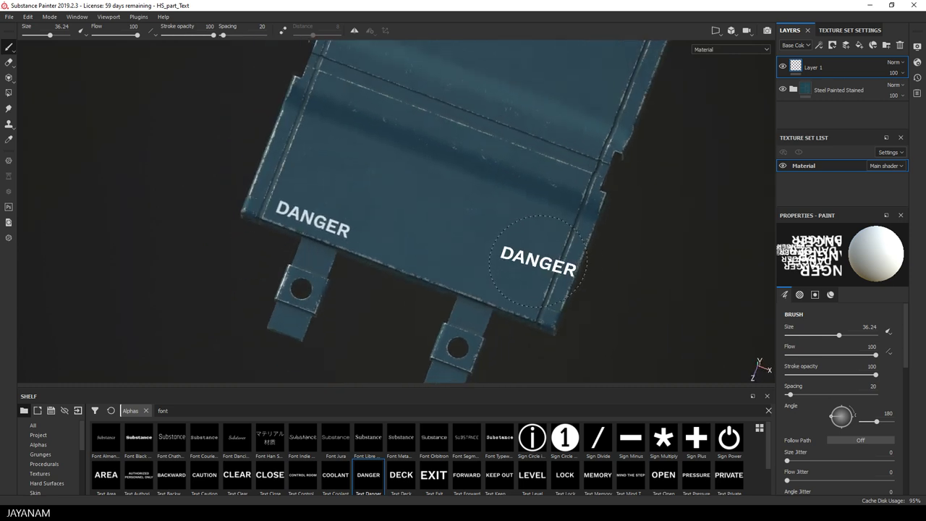
key("ctrl+z")
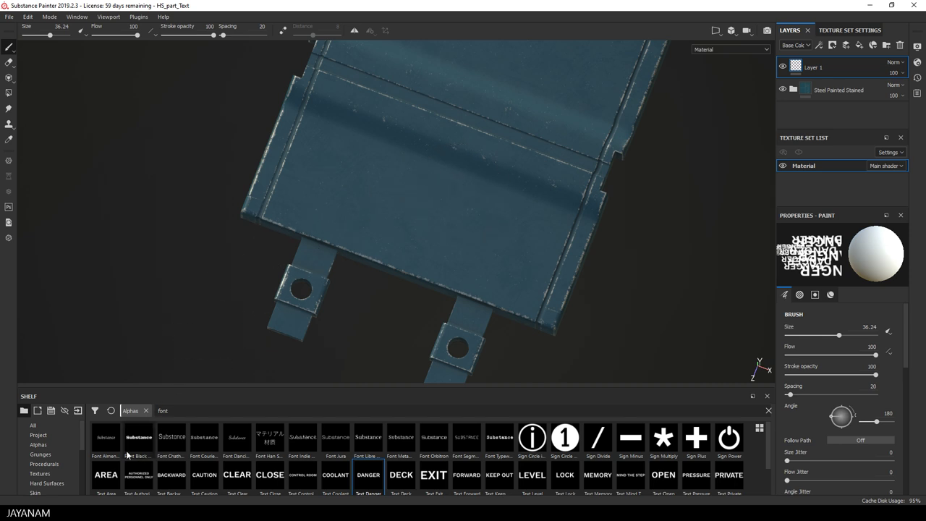
- Switch the brush alpha to Font Black Ops One
mouse_move(110, 444)
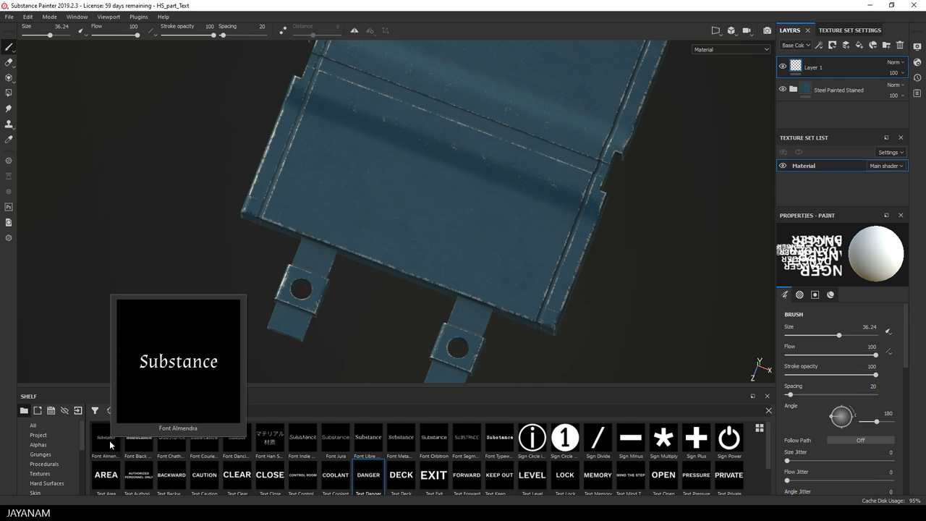
mouse_move(145, 445)
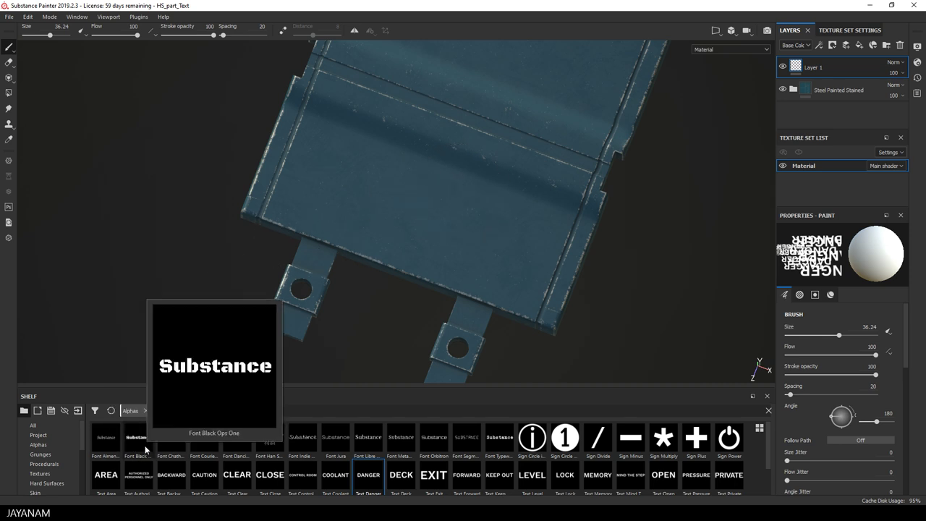
left_click(144, 446)
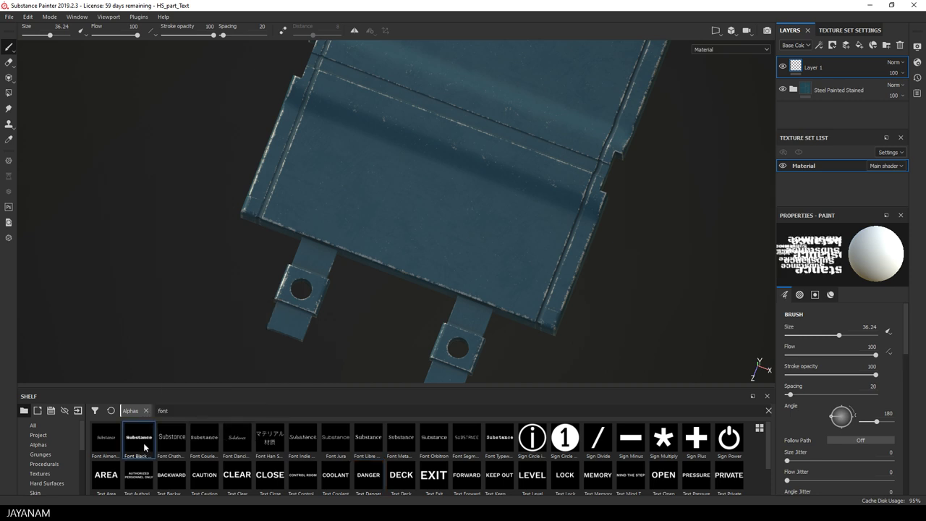
- Replace the alpha's text with 'Material No. 7 / P764H'
scroll(861, 436, "down", 4)
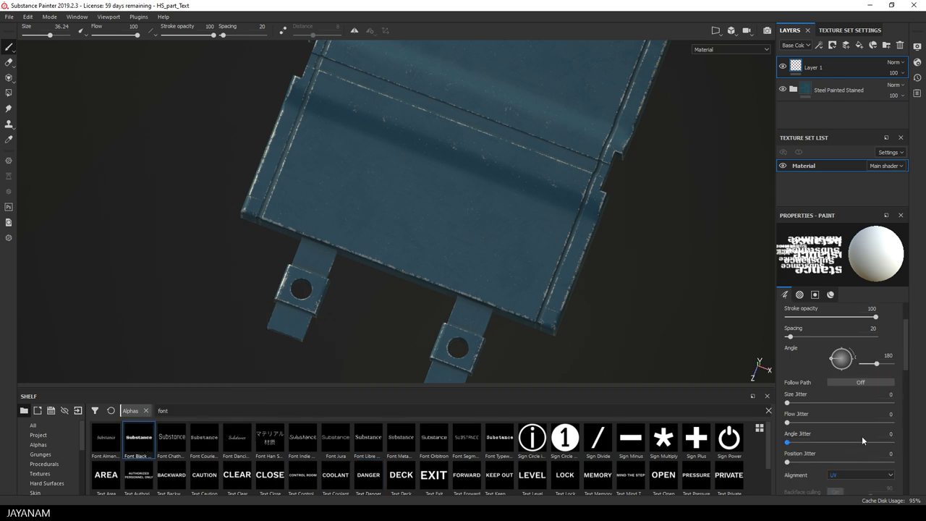
scroll(861, 436, "down", 5)
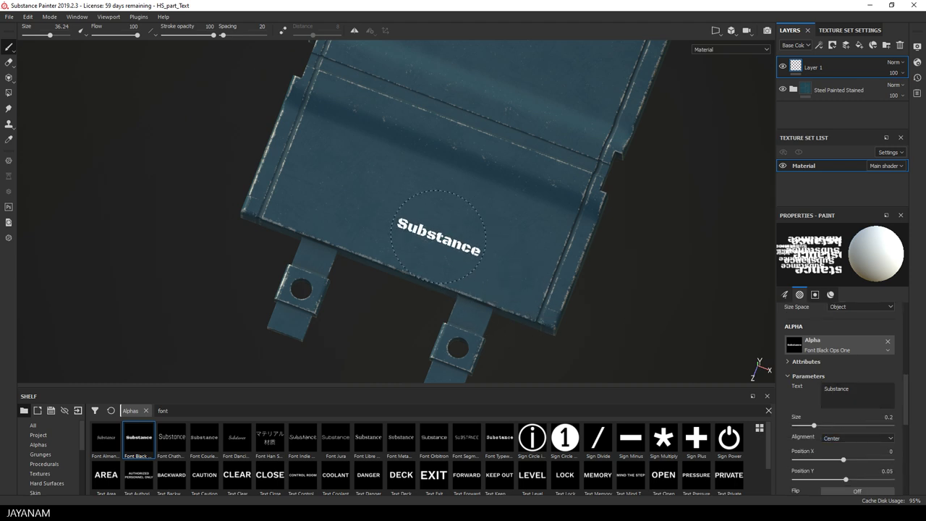
left_click(839, 389)
double_click(839, 389)
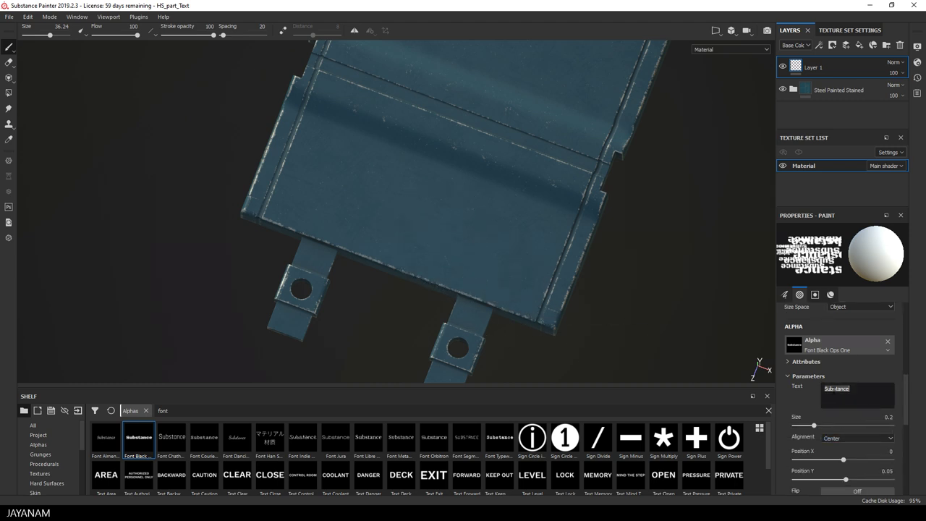
type("Material N")
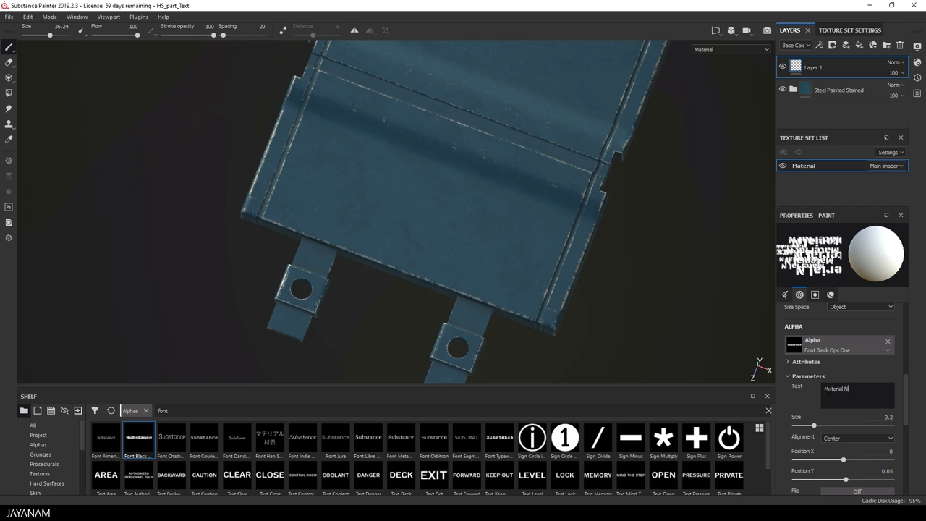
type("o. 7 / P764H")
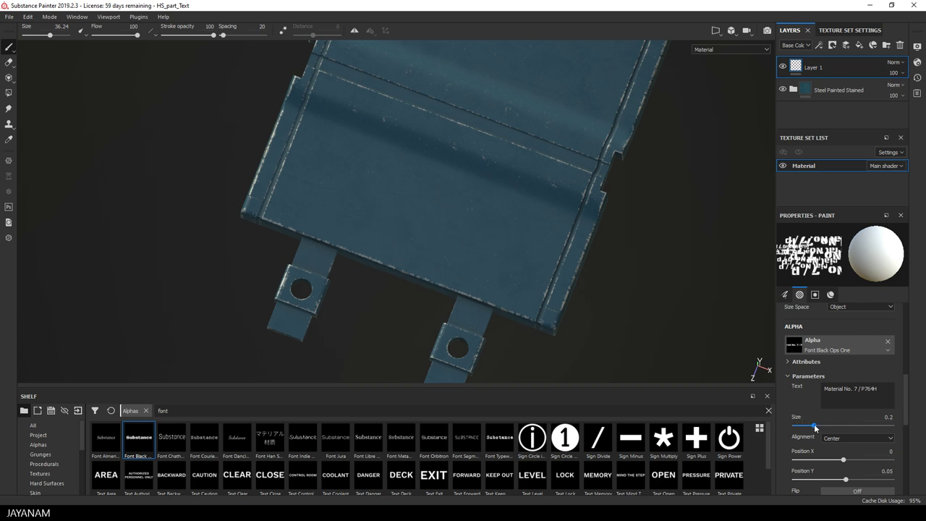
- Set the text alpha size to 0.1, face the plate front-on, and enlarge the brush to about 86
left_click_drag(814, 425, 805, 427)
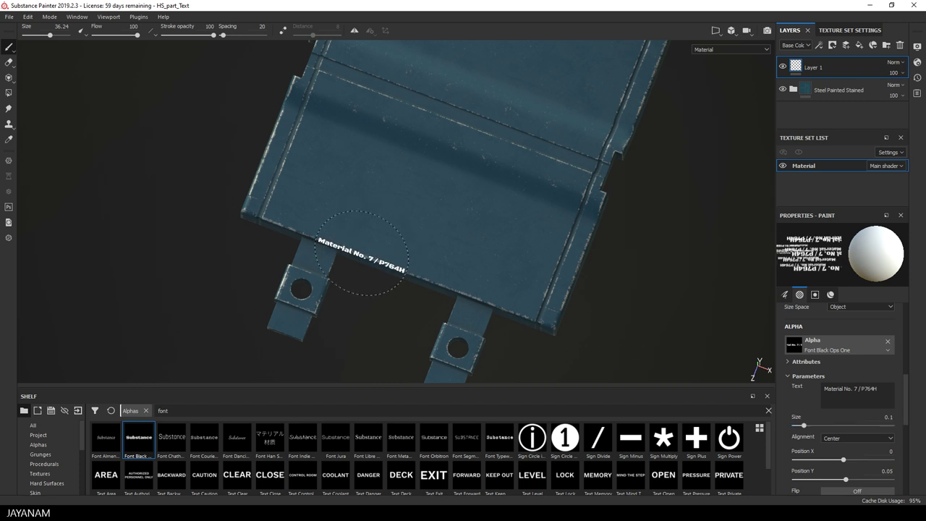
left_click_drag(292, 208, 363, 228, "alt+shift")
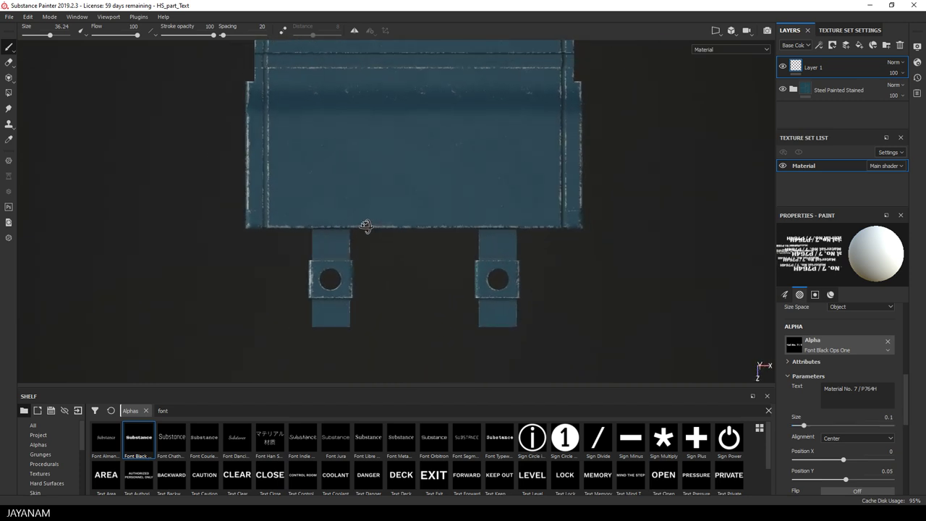
right_click_drag(320, 212, 372, 213, "ctrl")
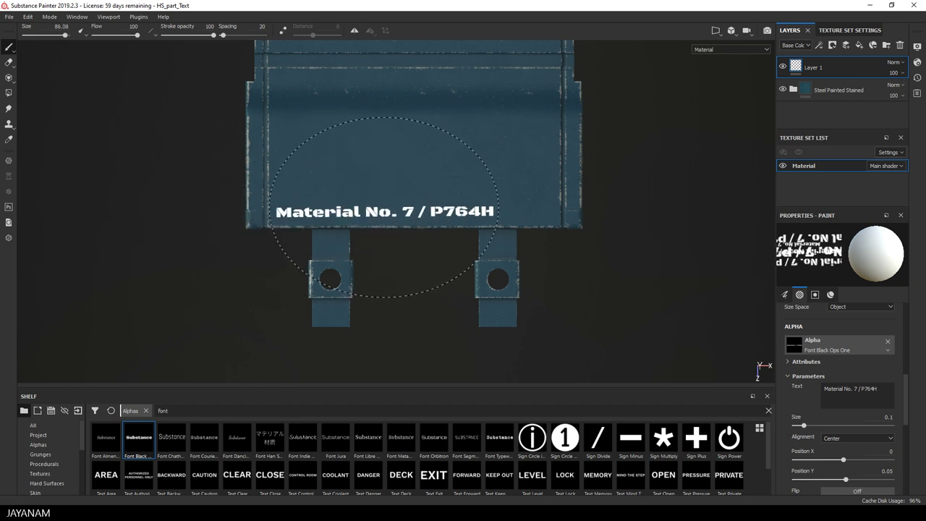
left_click(735, 33)
left_click(748, 72)
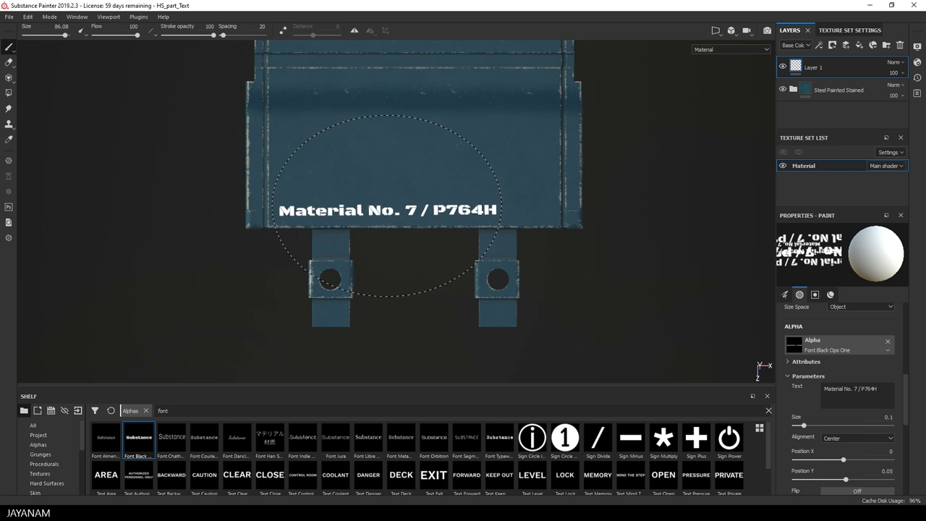
- Stamp the text once along the plate's lower edge above the mounting tabs
left_click(387, 204)
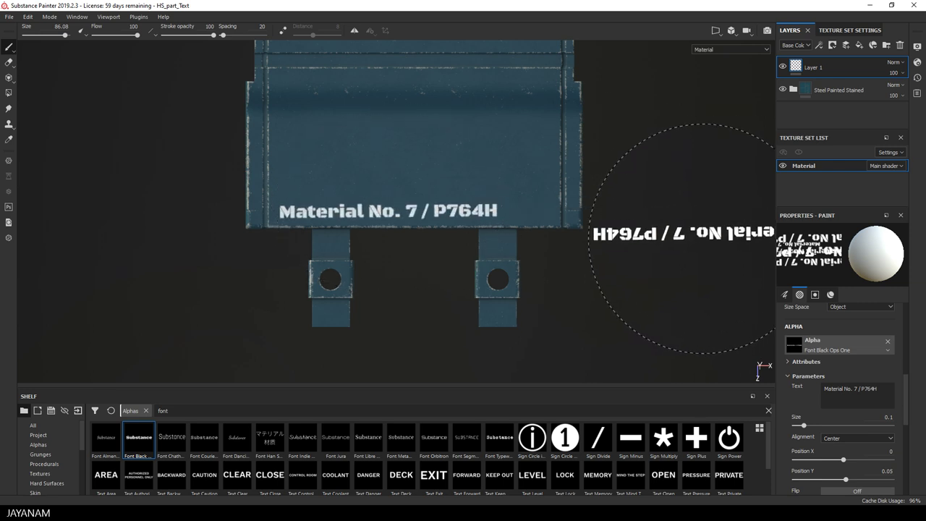
left_click_drag(684, 244, 616, 198, "alt")
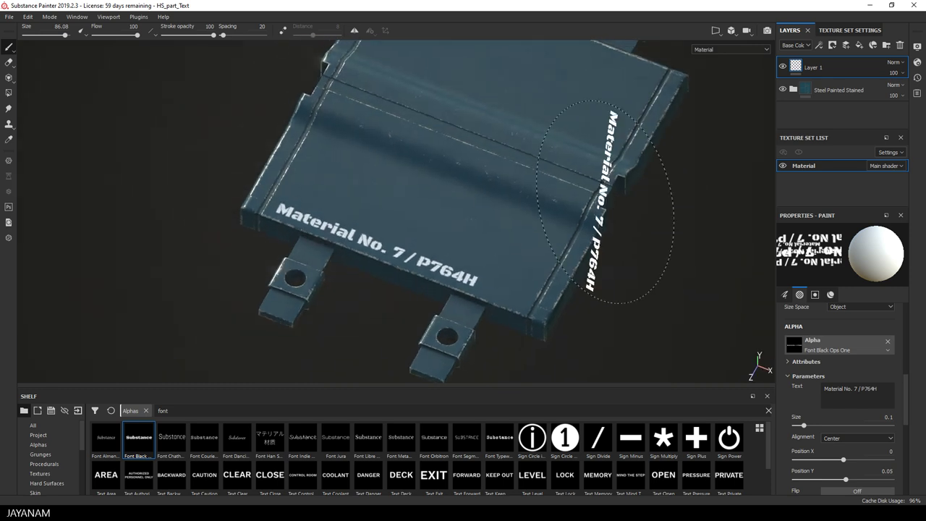
mouse_move(599, 207)
middle_mouse_down("alt")
mouse_move(349, 176)
mouse_move(383, 180)
middle_mouse_up("alt")
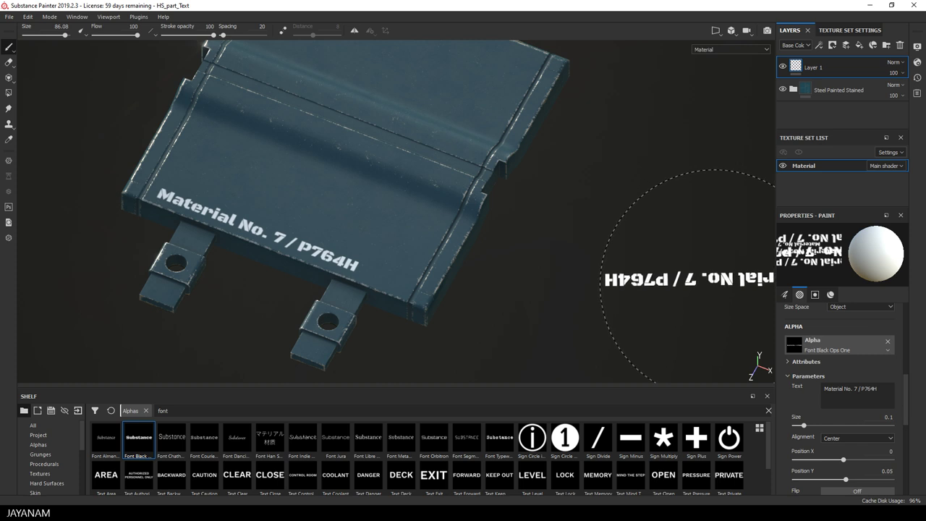
- Add a white mask to Layer 1
left_click(793, 89)
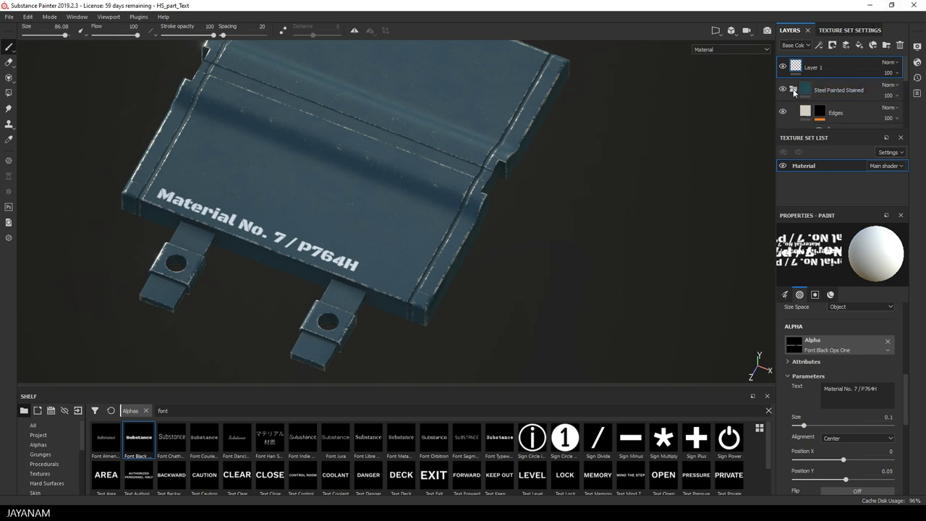
double_click(813, 67)
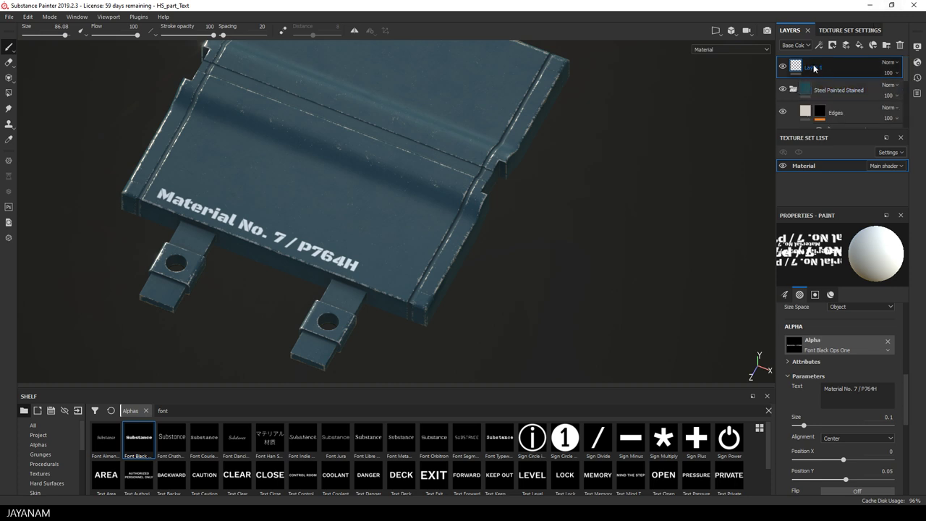
right_click(814, 68)
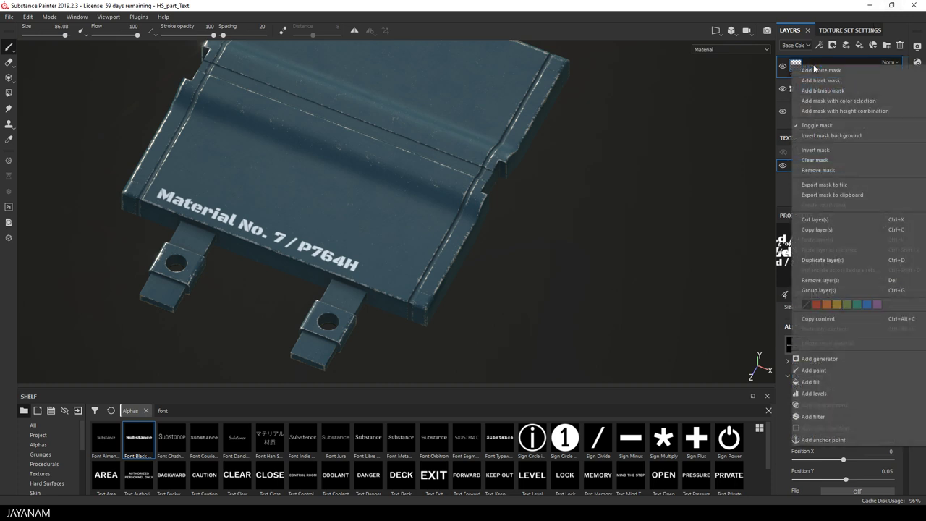
left_click(829, 68)
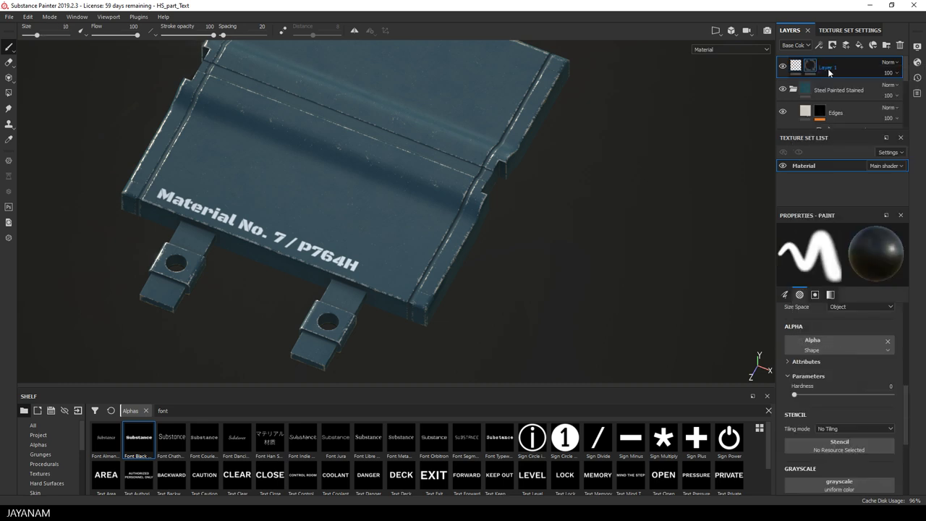
- Copy the Edges layer's mask
scroll(825, 81, "down", 1)
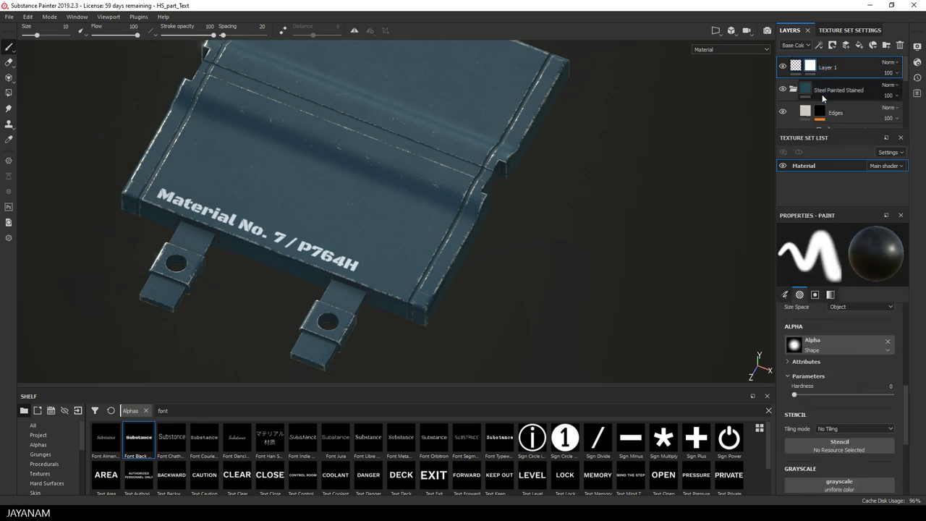
left_click(824, 84)
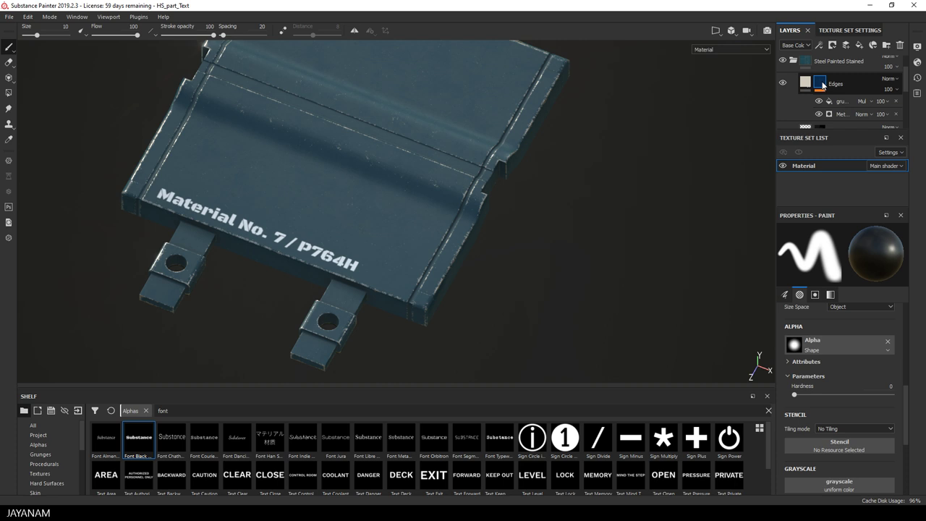
right_click(822, 85)
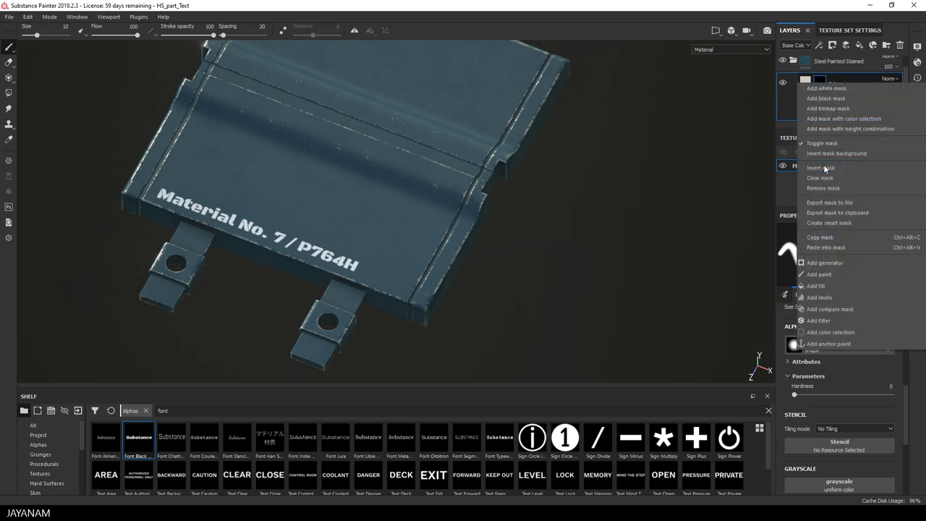
left_click(820, 238)
- Paste the Edges mask into Layer 1's mask, delete its Metal Edge effect, and inspect the worn text
scroll(849, 102, "up", 1)
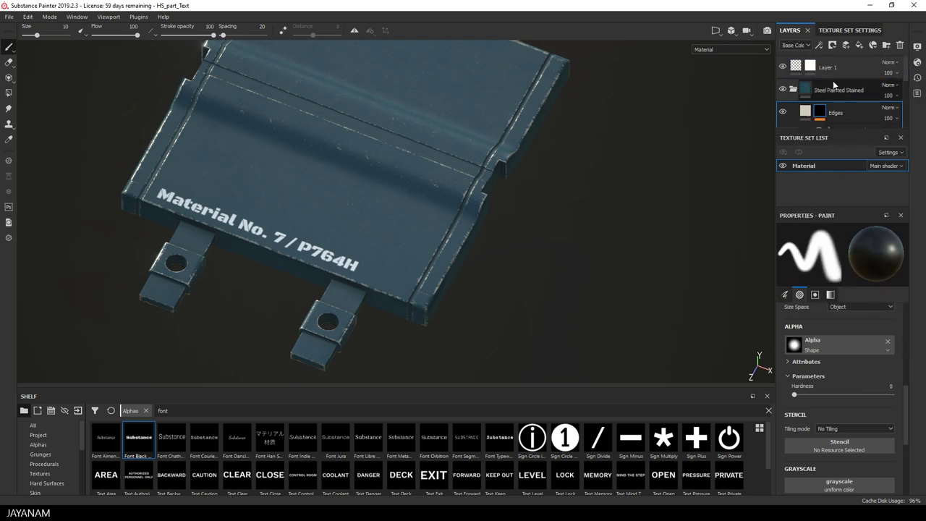
left_click(811, 67)
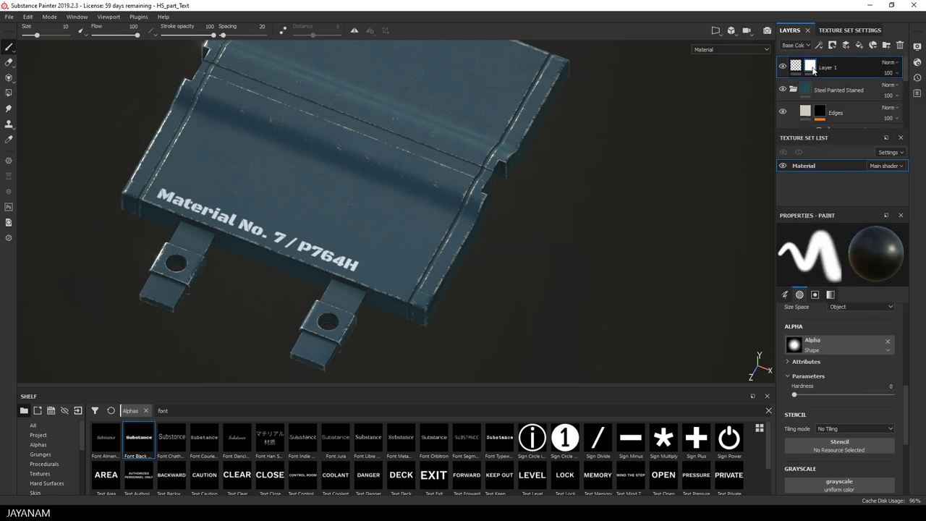
right_click(813, 70)
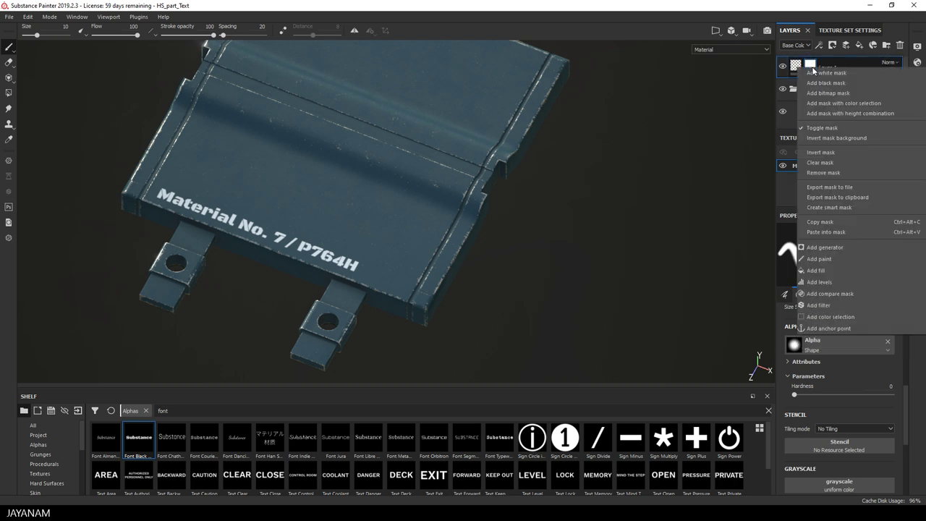
left_click(832, 231)
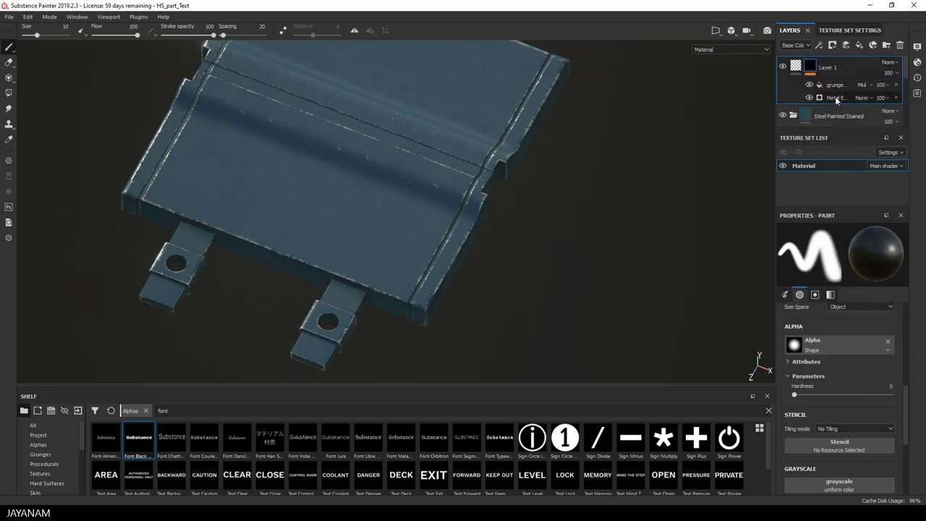
left_click(897, 98)
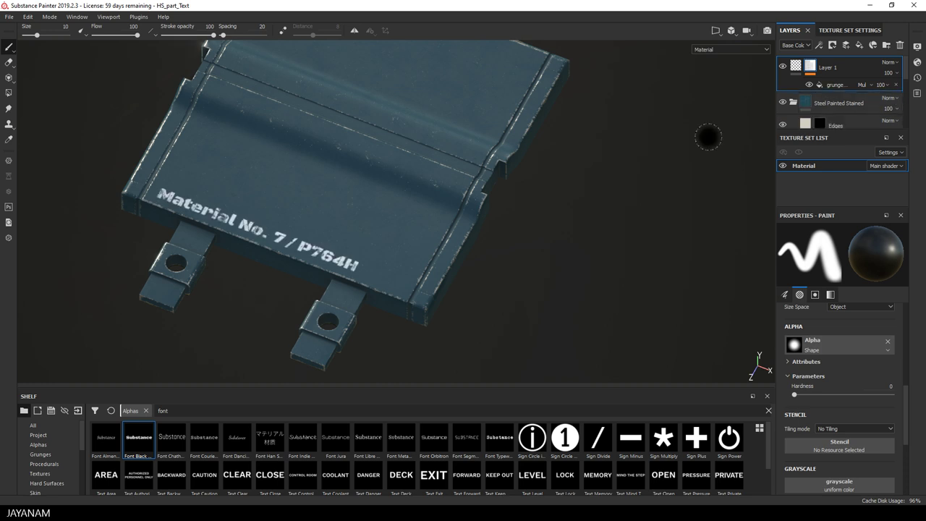
left_click_drag(284, 164, 346, 191, "alt")
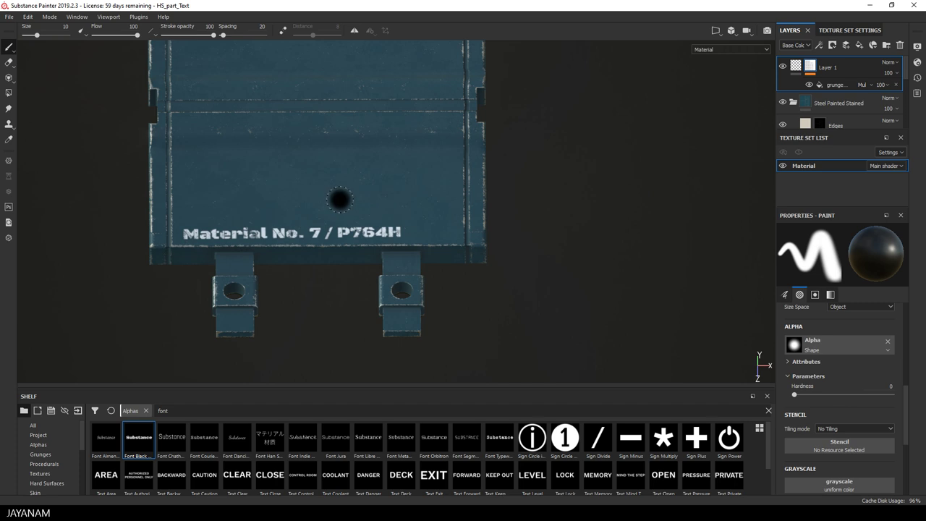
scroll(338, 205, "up", 3)
scroll(340, 206, "up", 1)
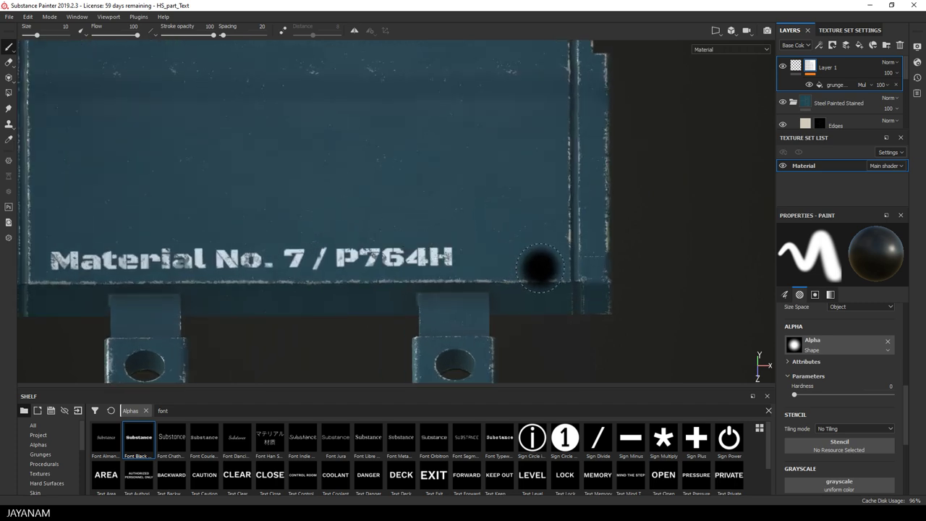
left_click_drag(533, 265, 445, 264, "alt")
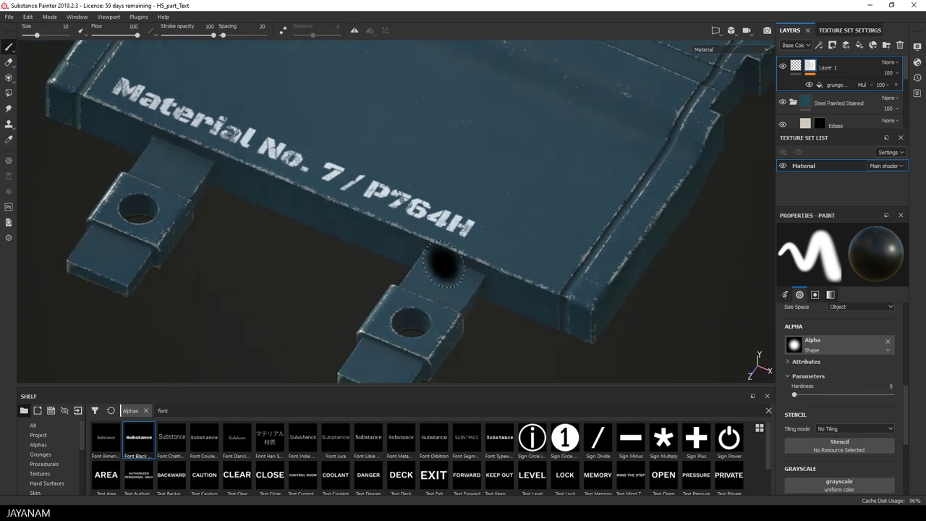
right_click_drag(445, 264, 242, 268, "alt")
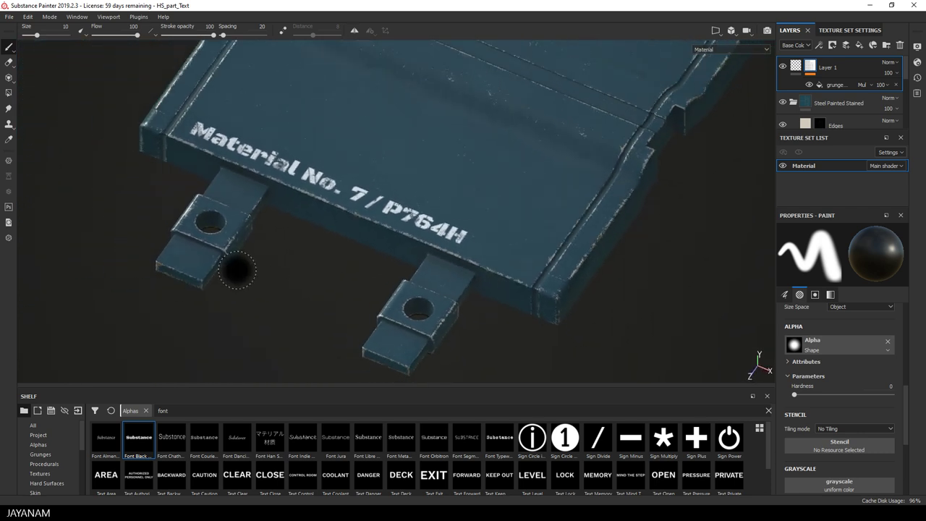
- Add a Dirt generator to Layer 1's mask with Dirt Level 0.81 and Dirt Contrast 0.57
right_click(813, 70)
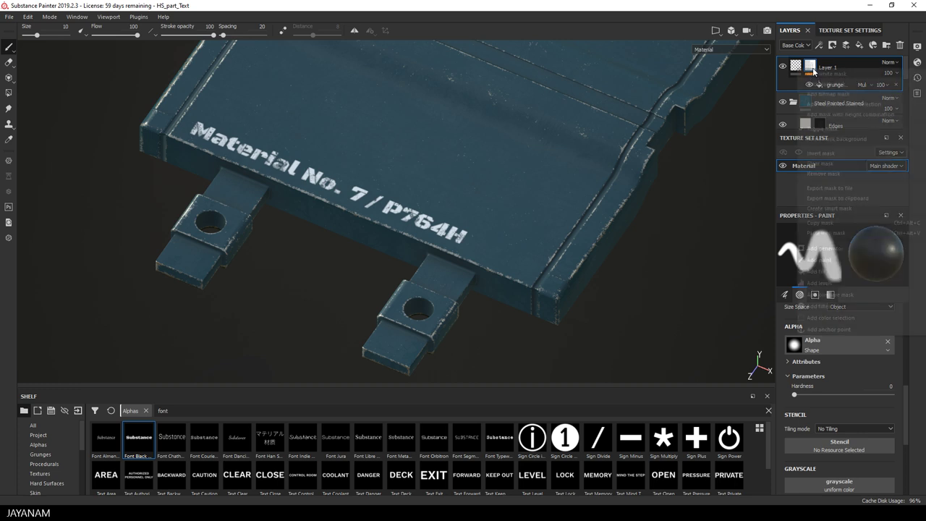
left_click(820, 248)
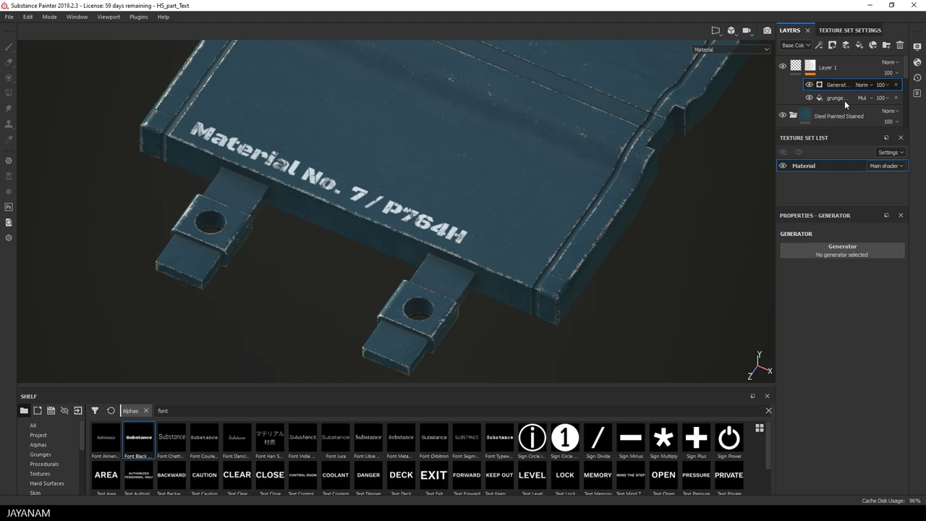
left_click(840, 253)
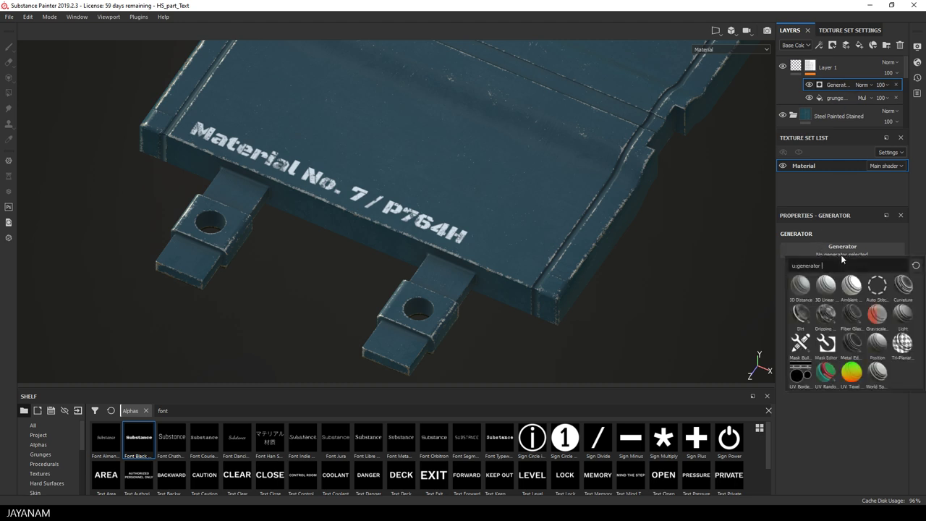
left_click(801, 314)
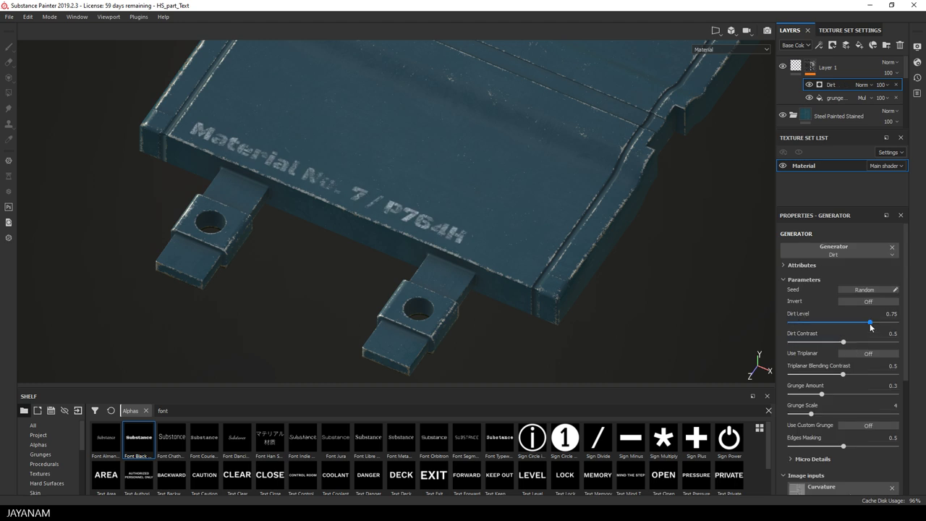
left_click_drag(870, 322, 850, 342)
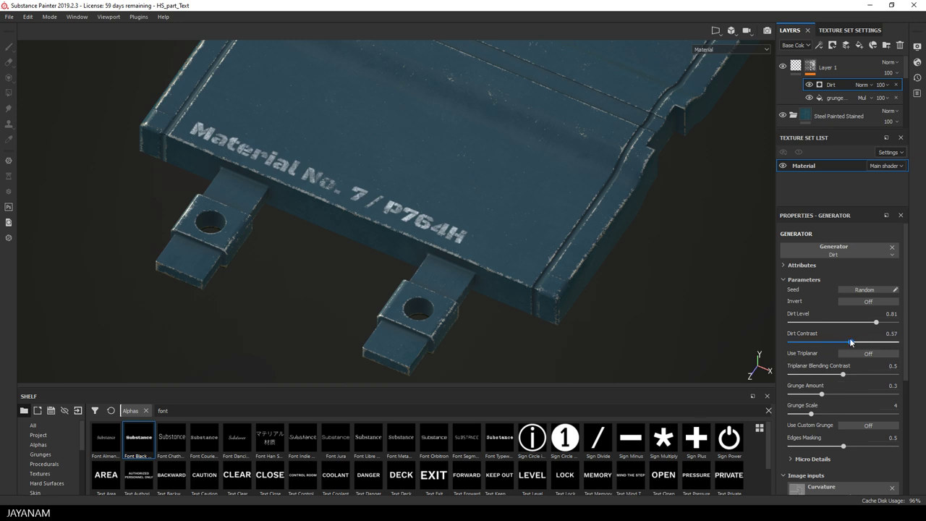
middle_click_drag(573, 135, 463, 213, "alt")
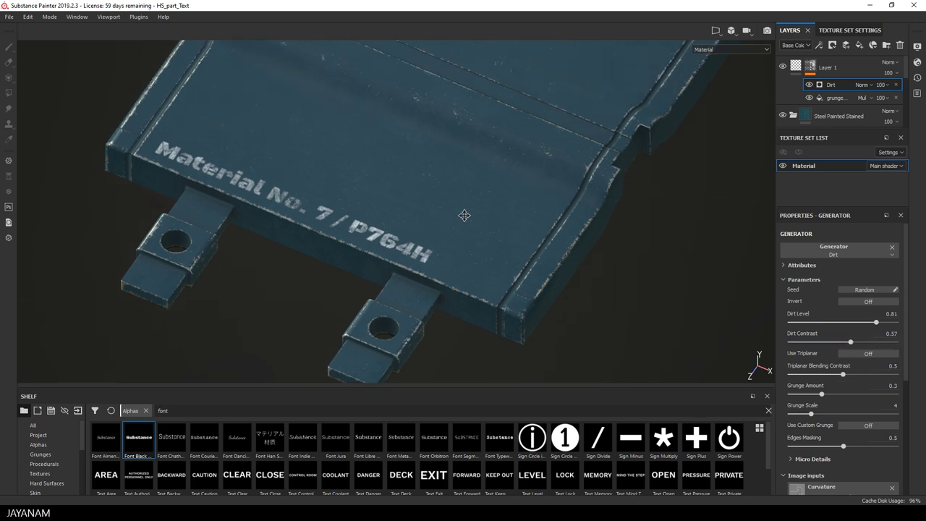
scroll(463, 236, "up", 2)
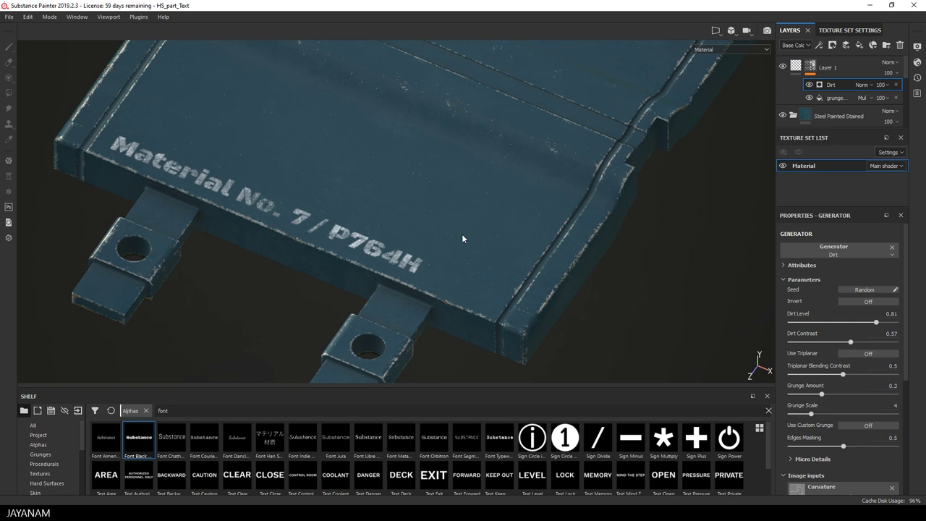
scroll(461, 233, "down", 3)
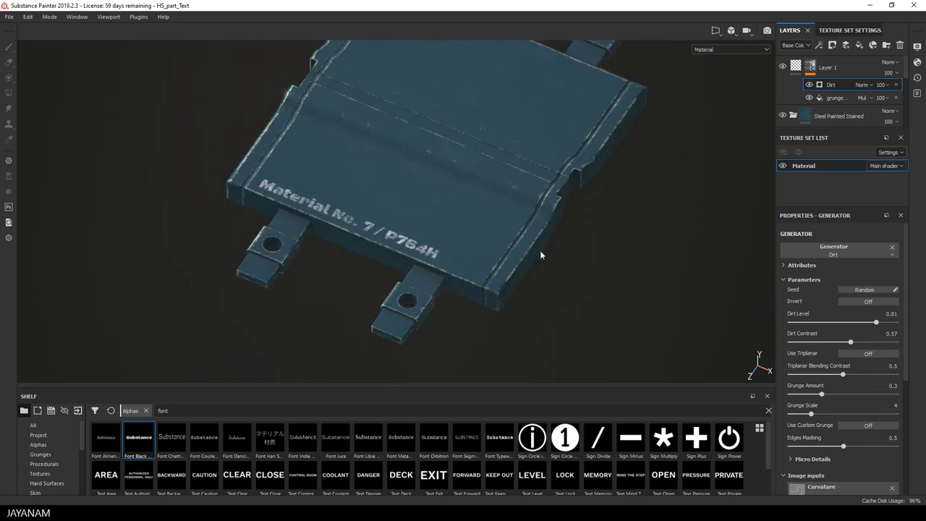
left_click_drag(542, 254, 456, 243, "alt")
middle_click_drag(456, 244, 424, 259, "alt")
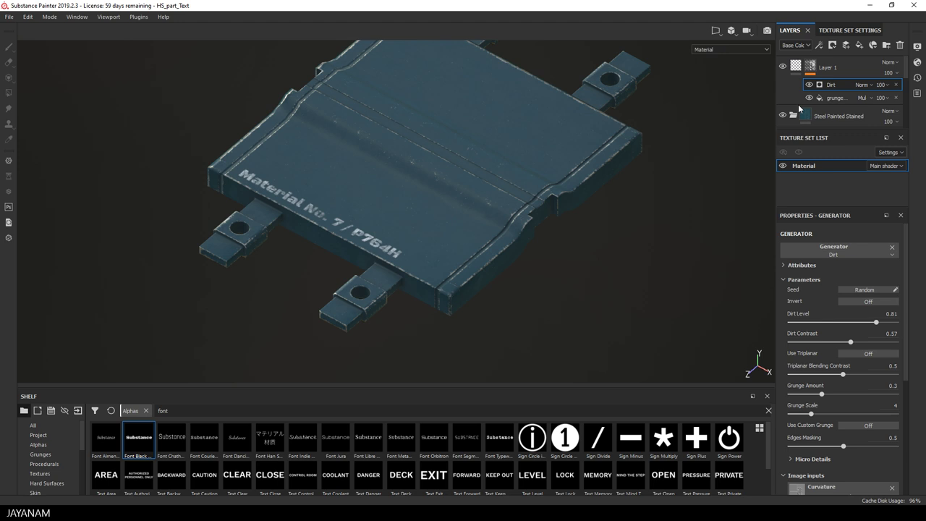
left_click(809, 85)
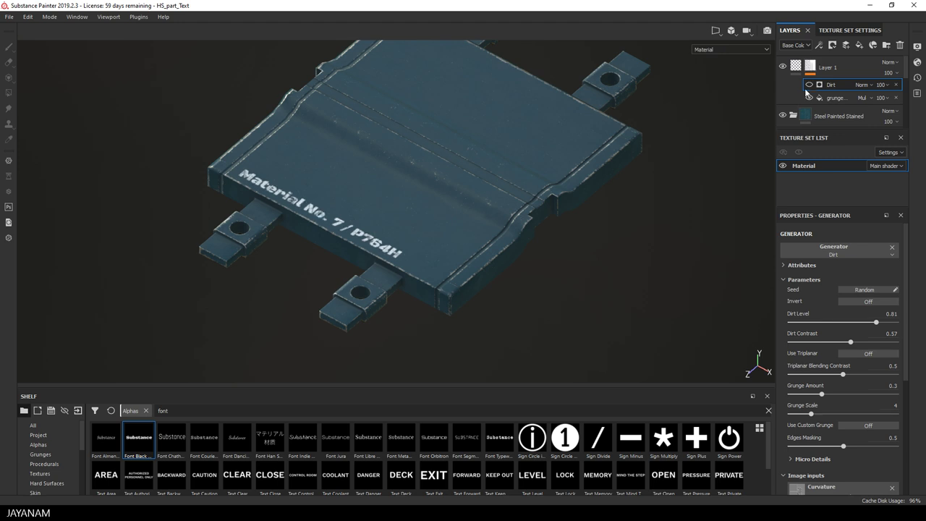
left_click(809, 97)
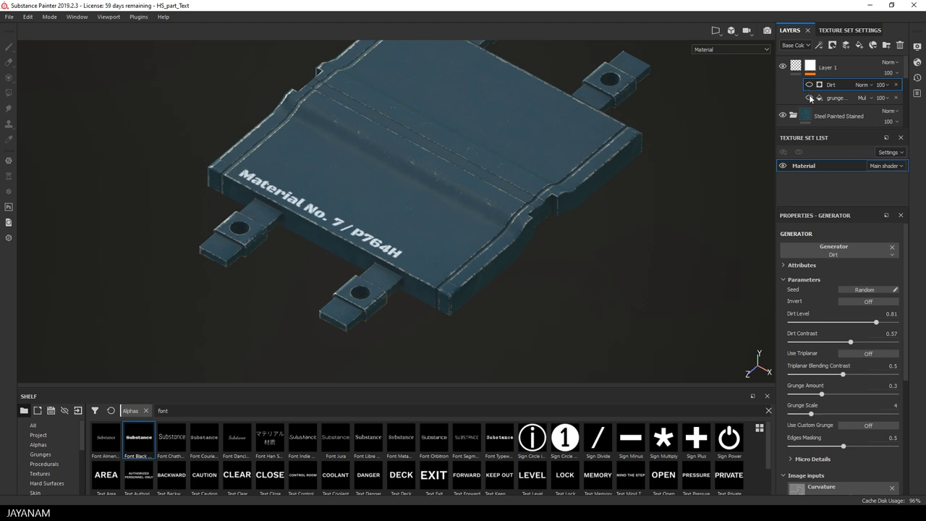
left_click(810, 97)
left_click(810, 84)
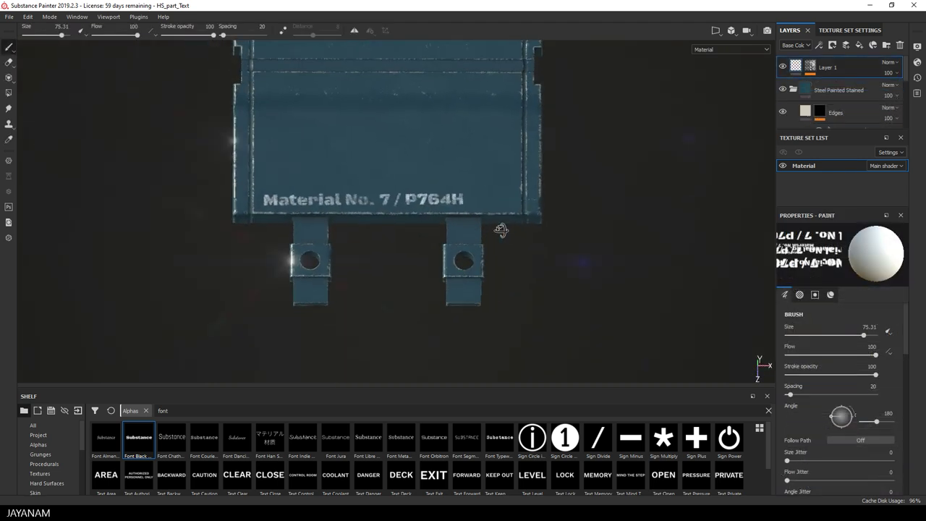
- Orbit to the plate's lower edge and set the brush angle to 0 so text stands upright
left_click_drag(496, 231, 470, 217, "alt")
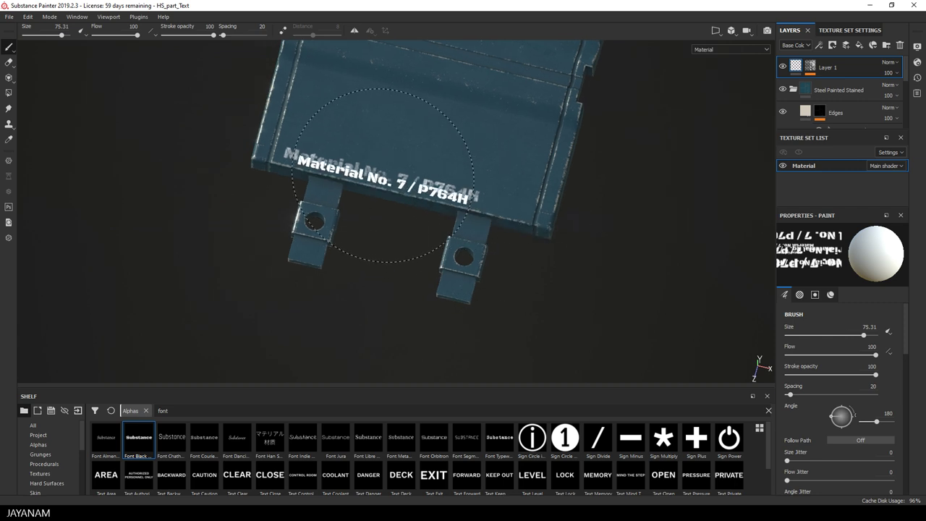
left_click_drag(370, 168, 413, 212, "alt")
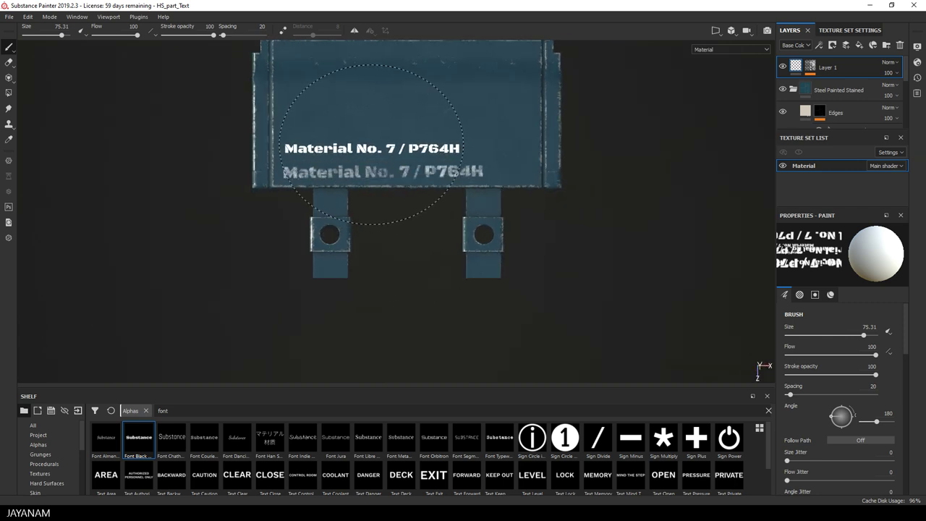
mouse_move(527, 176)
left_mouse_down("alt")
mouse_move(497, 248)
mouse_move(427, 322)
mouse_move(145, 320)
mouse_move(184, 340)
mouse_move(495, 93)
mouse_move(541, 283)
left_mouse_up("alt")
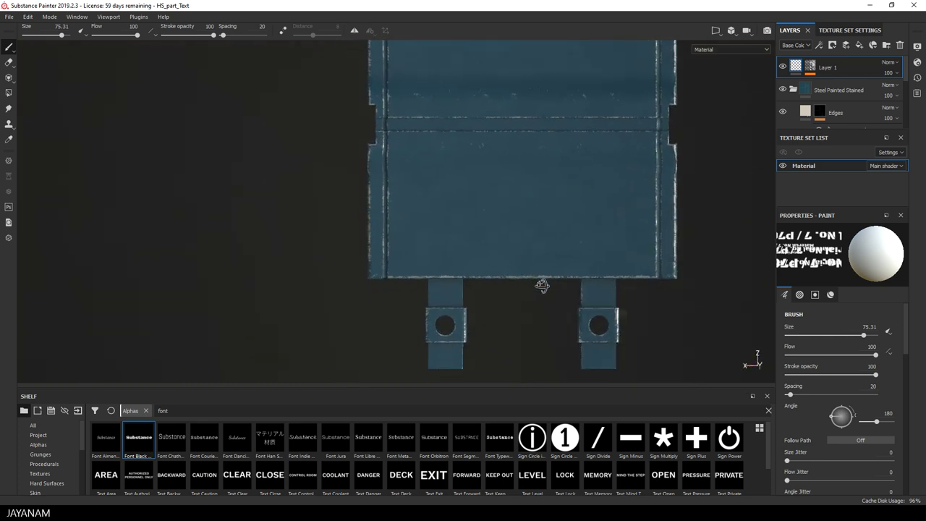
middle_click_drag(541, 285, 460, 312, "alt")
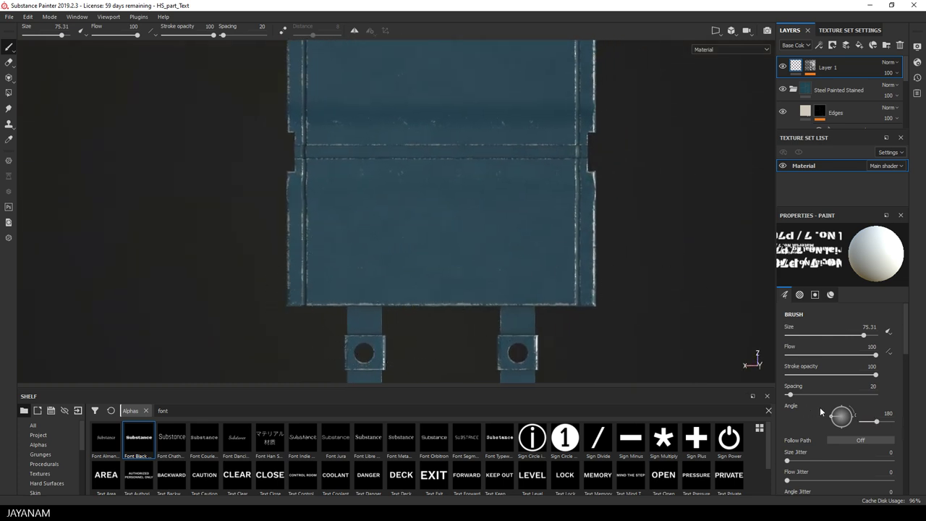
mouse_move(836, 416)
left_mouse_down()
mouse_move(845, 396)
mouse_move(870, 416)
left_mouse_up()
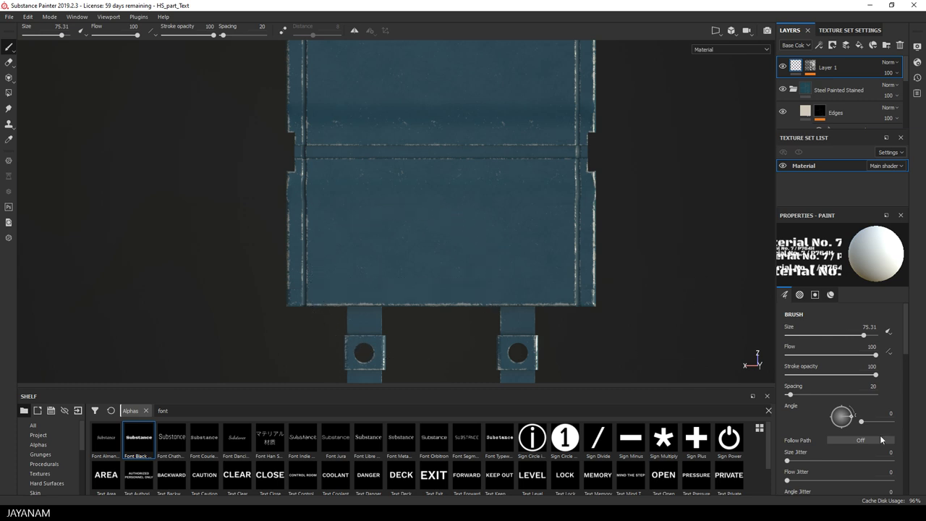
- Change the stamp text to '15 / 18 / 19' and stamp it near the lower edge
scroll(879, 437, "down", 10)
left_click(874, 418)
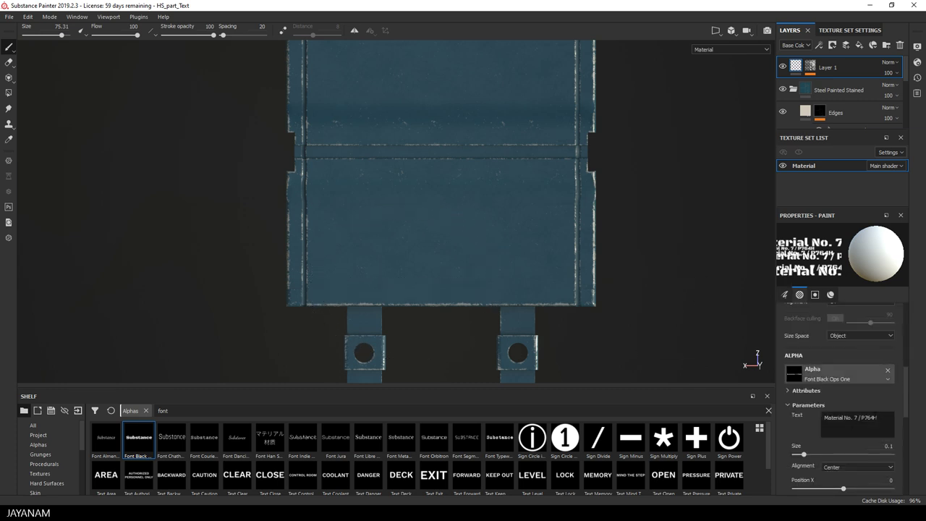
key("ctrl+a")
type("15 /")
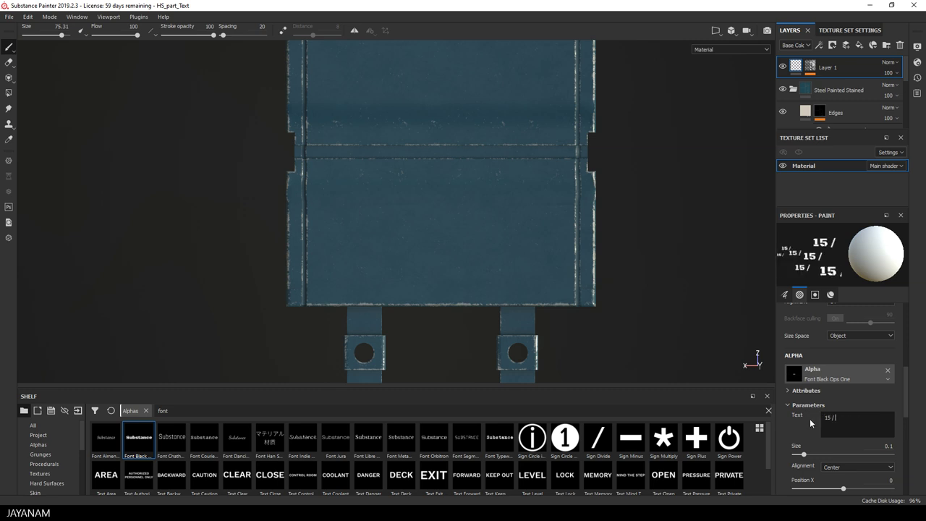
type(" 18 / 19")
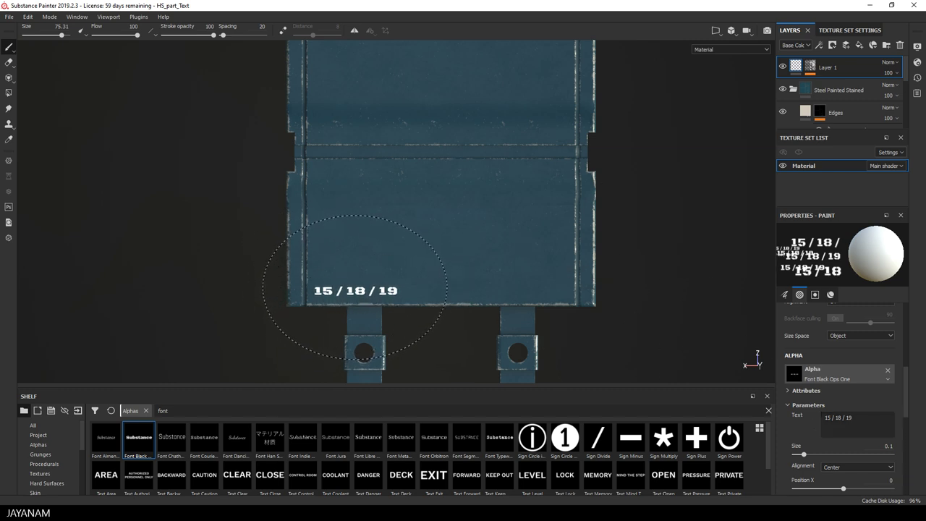
left_click(356, 289)
left_click_drag(588, 333, 555, 289, "alt")
left_click_drag(517, 326, 355, 314, "alt")
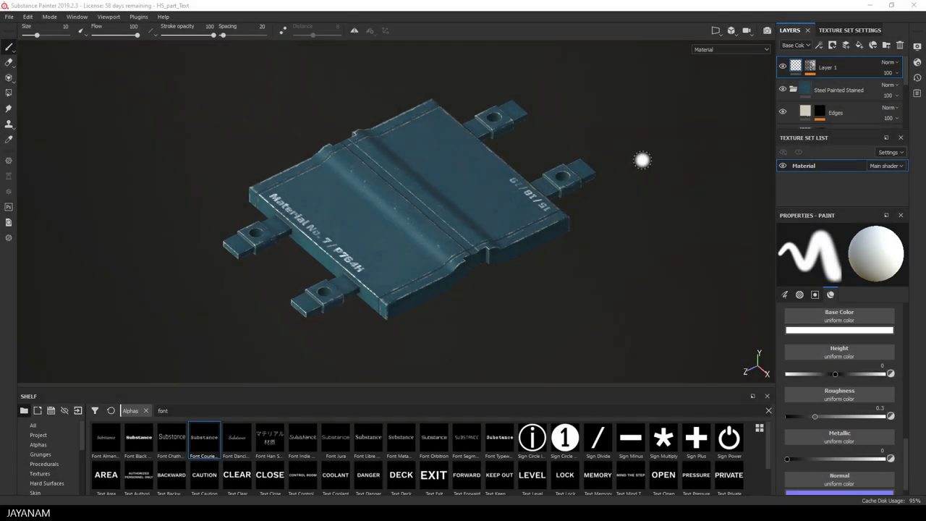
mouse_move(641, 159)
left_mouse_down("alt")
mouse_move(394, 212)
mouse_move(252, 194)
left_mouse_up("alt")
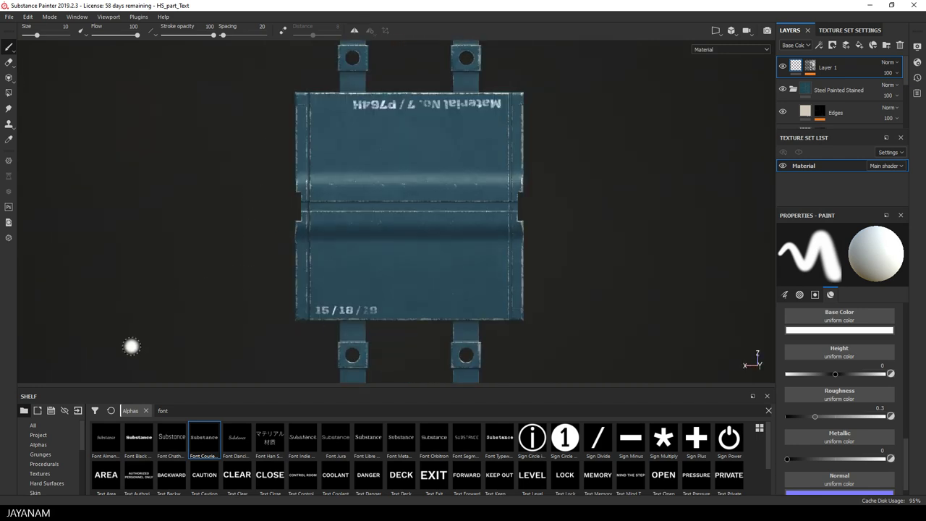
- Switch the brush to the Font Typewriter alpha and disable its color, metal, normal and roughness channels
left_click(505, 441)
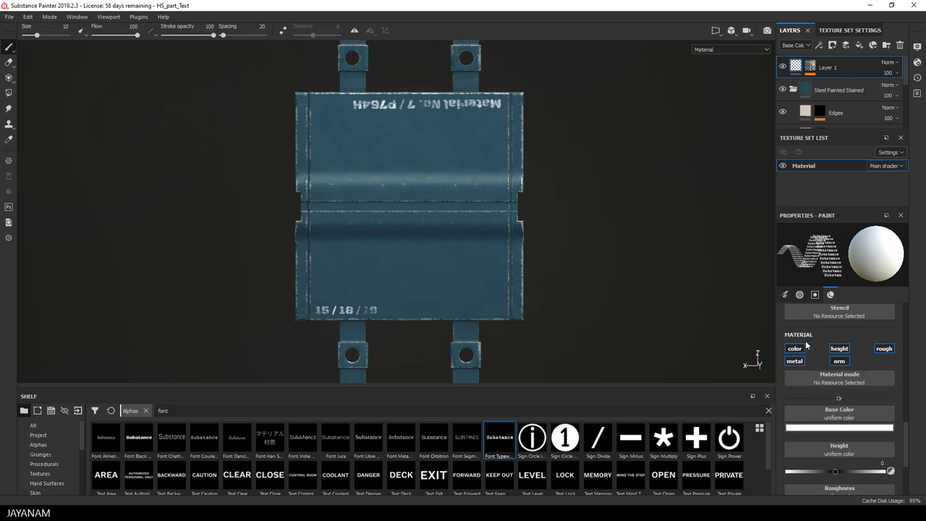
left_click(795, 348)
left_click(794, 361)
left_click(839, 361)
left_click(874, 351)
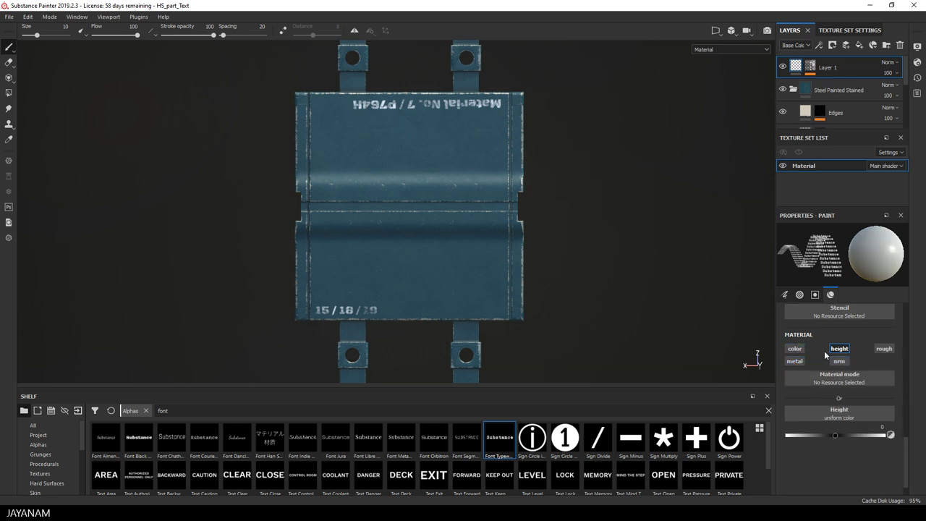
- Set the stamp height to -1 and change its text to 'seven'
left_click_drag(833, 434, 774, 432)
scroll(839, 412, "up", 2)
scroll(842, 402, "up", 4)
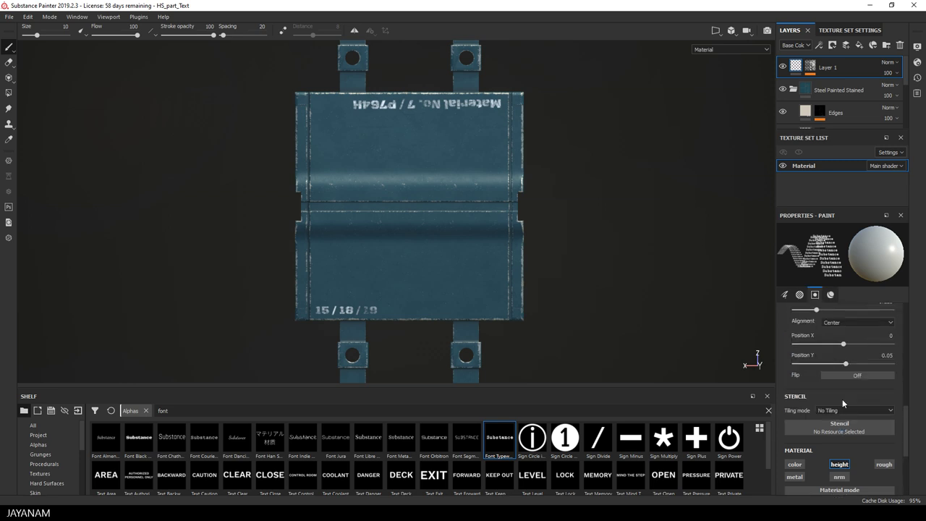
scroll(843, 402, "up", 1)
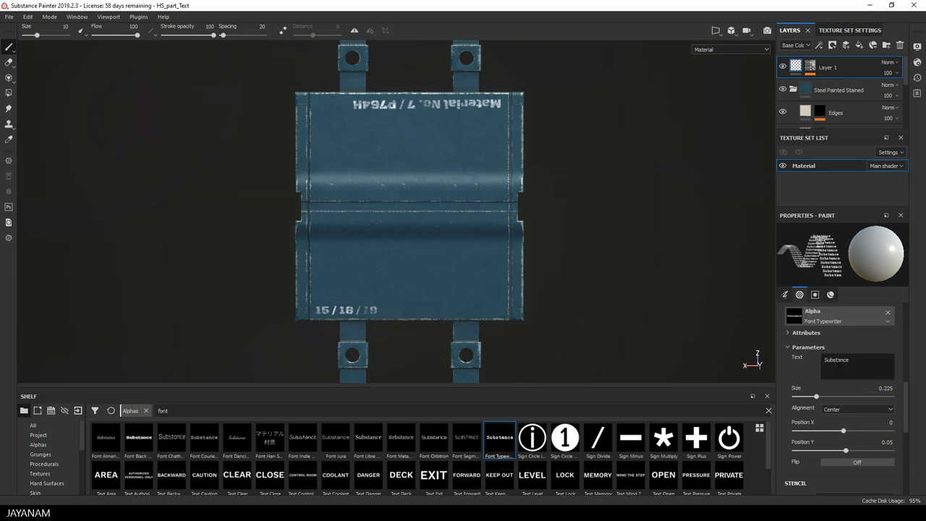
double_click(837, 360)
type("seven")
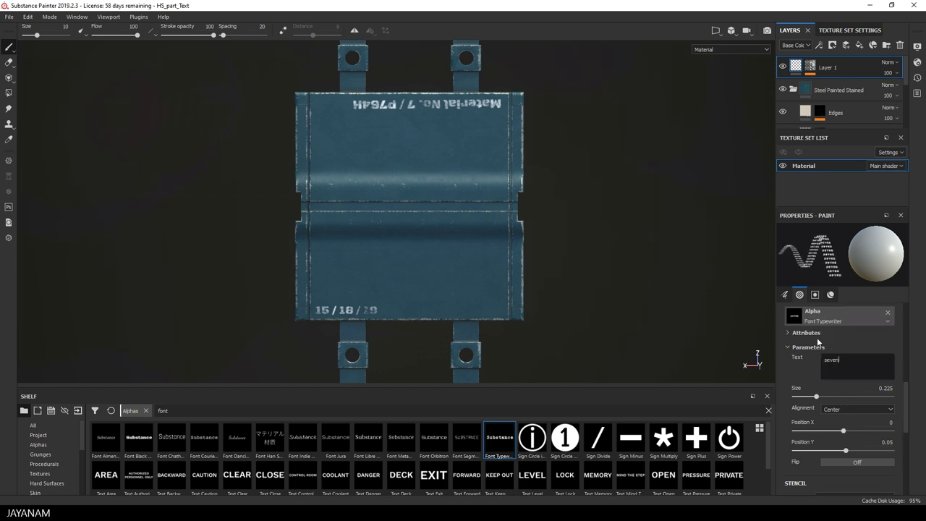
- Enlarge the brush to 22.72 and stamp 'seven' just below the central seam near the left
scroll(403, 196, "up", 3)
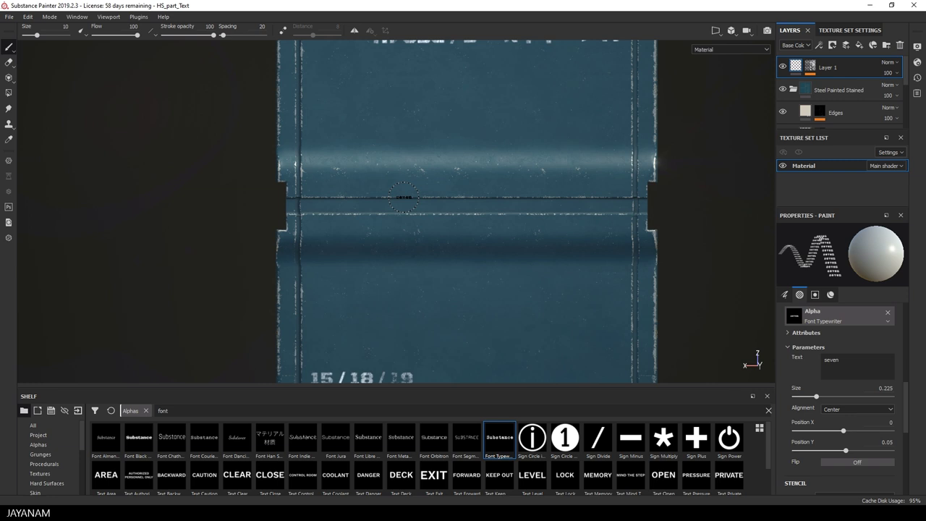
right_click_drag(318, 206, 340, 206, "ctrl")
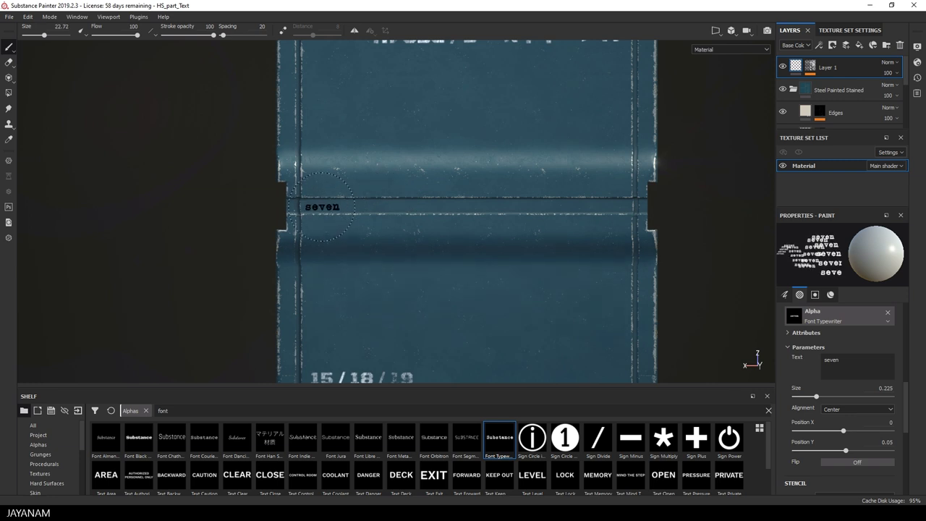
left_click(325, 205)
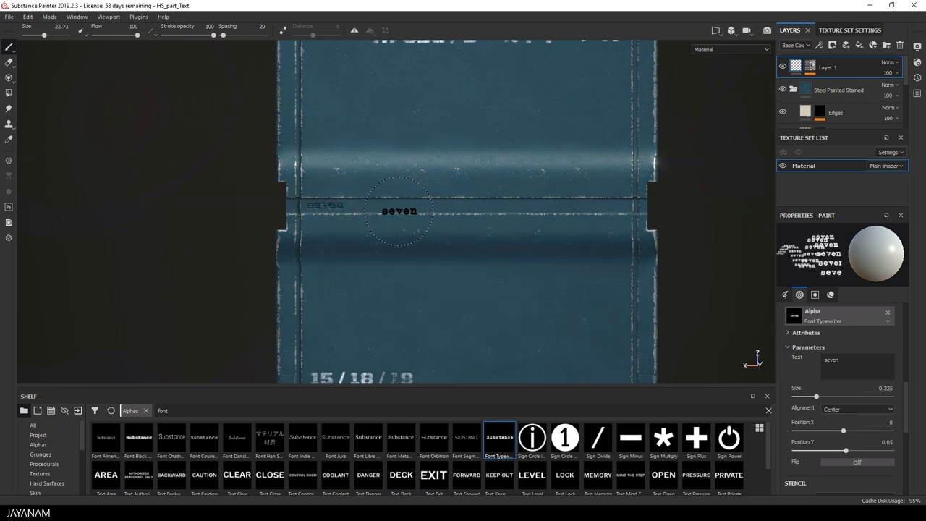
- Orbit to an angled view, rotate the environment lighting, and pan the plate closer
left_click_drag(434, 255, 448, 240, "alt")
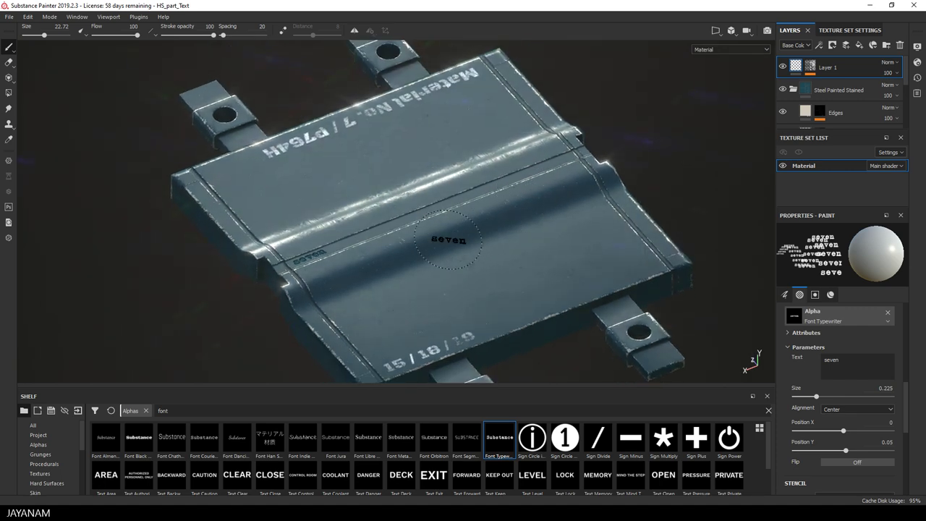
right_click_drag(448, 241, 465, 240, "shift")
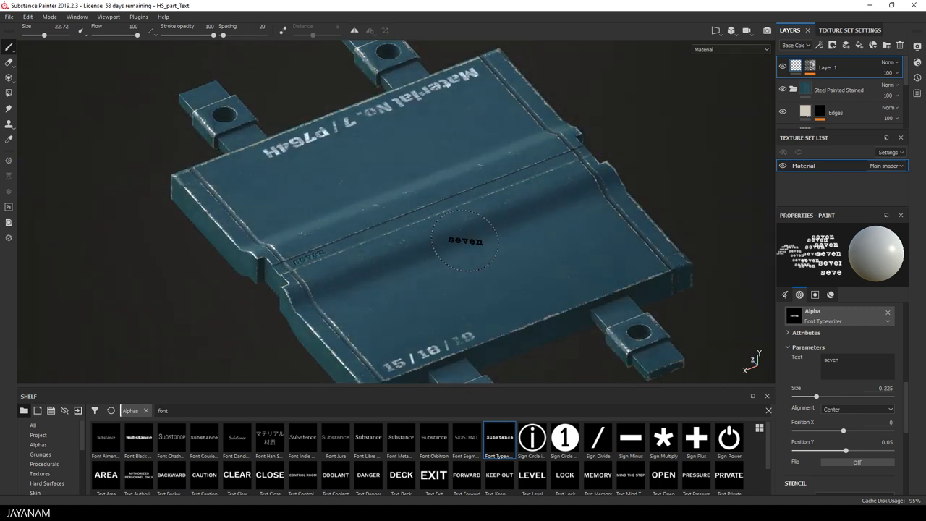
middle_click_drag(478, 211, 490, 148, "alt")
middle_click_drag(491, 148, 498, 118, "alt")
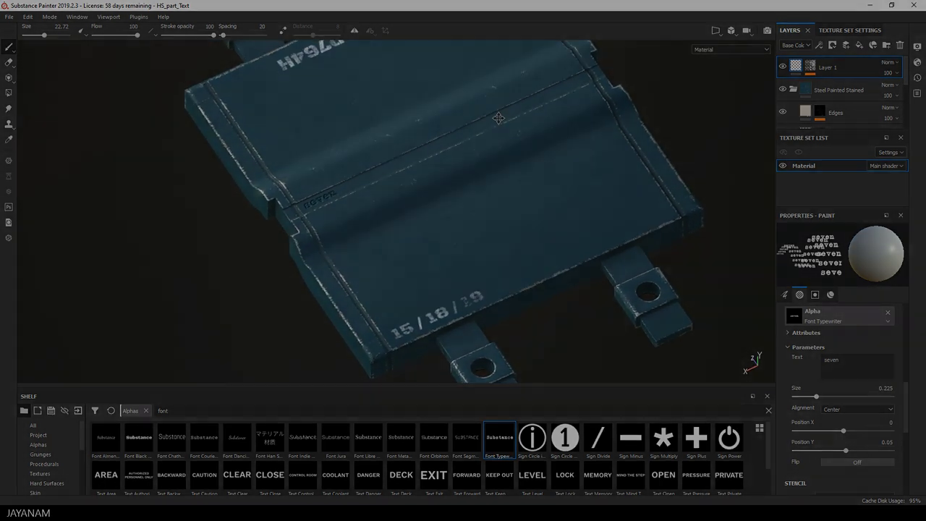